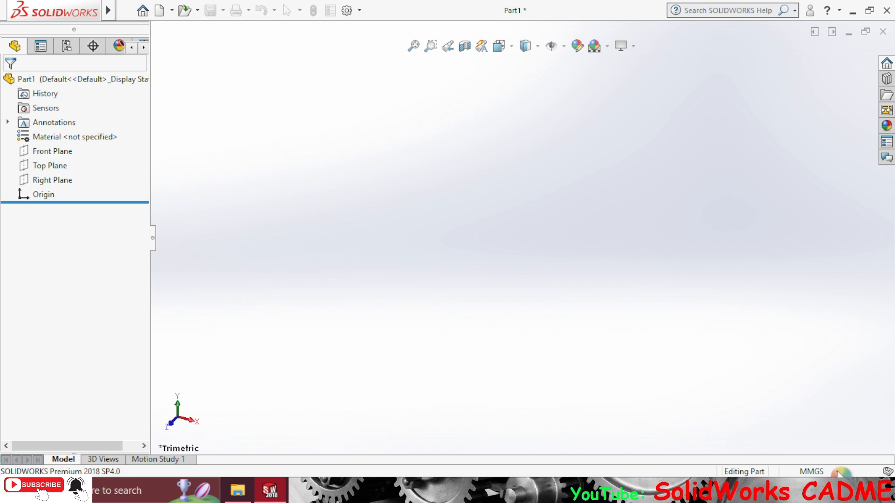
Step: Set the document unit system to IPS (inch, pound, second)
click(837, 471)
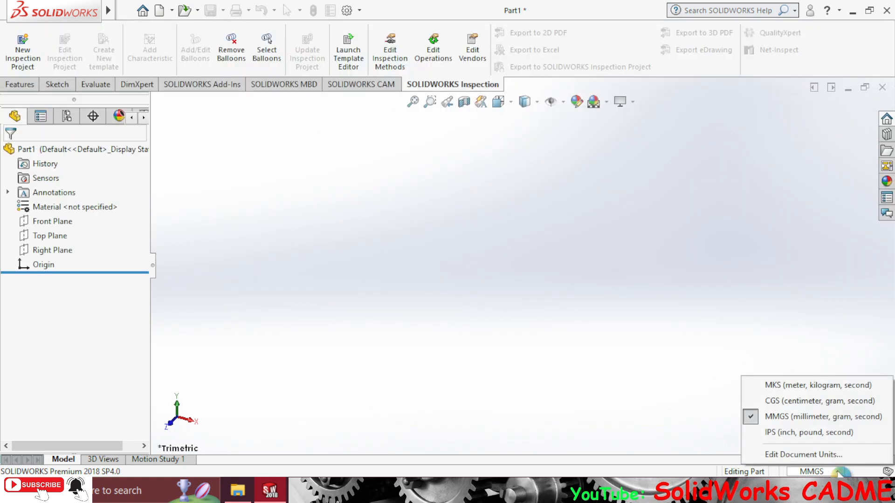
click(806, 434)
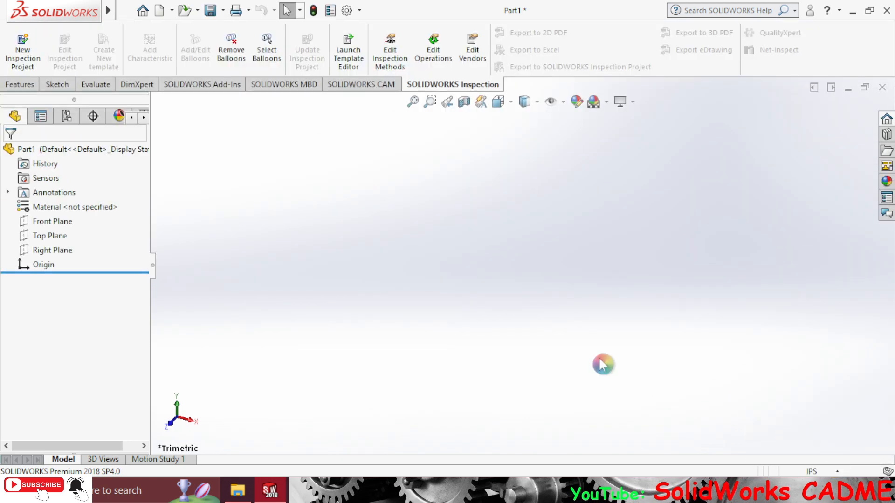
Step: Sketch a corner rectangle on the Top Plane, about 6.5 by 2.08 in, extending up and left from the origin
click(61, 234)
click(139, 215)
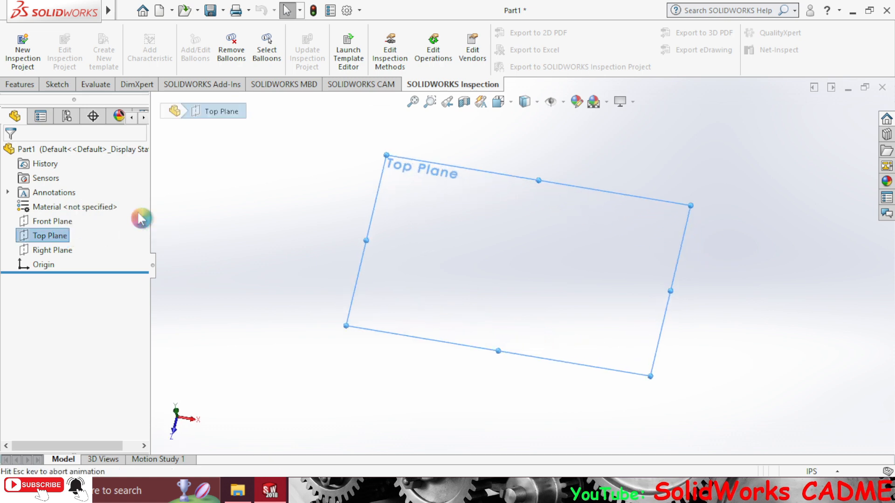
click(58, 86)
click(89, 50)
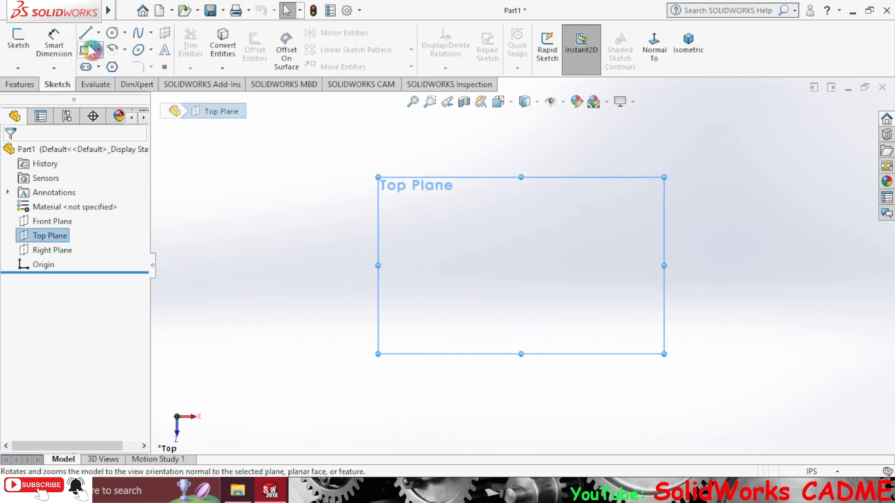
click(105, 66)
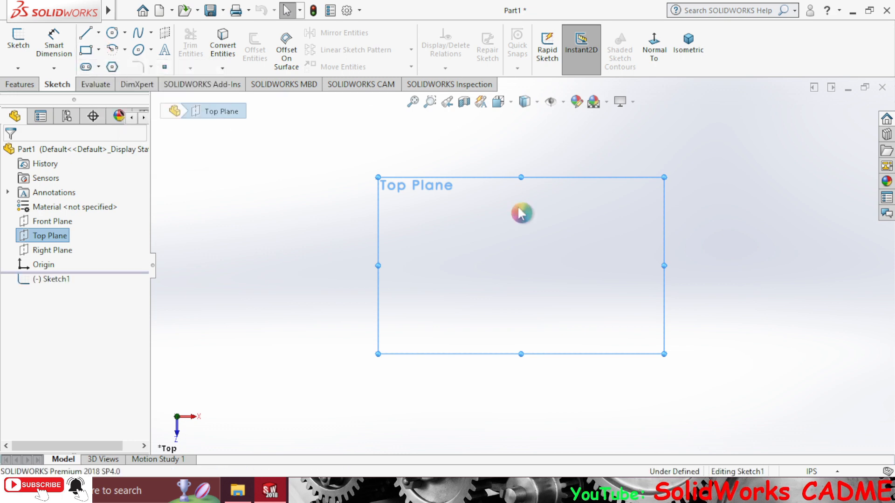
click(521, 266)
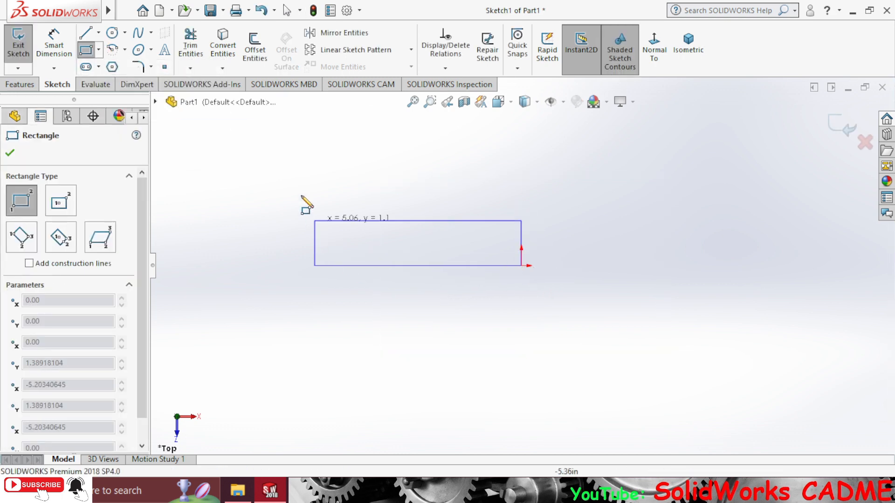
click(256, 143)
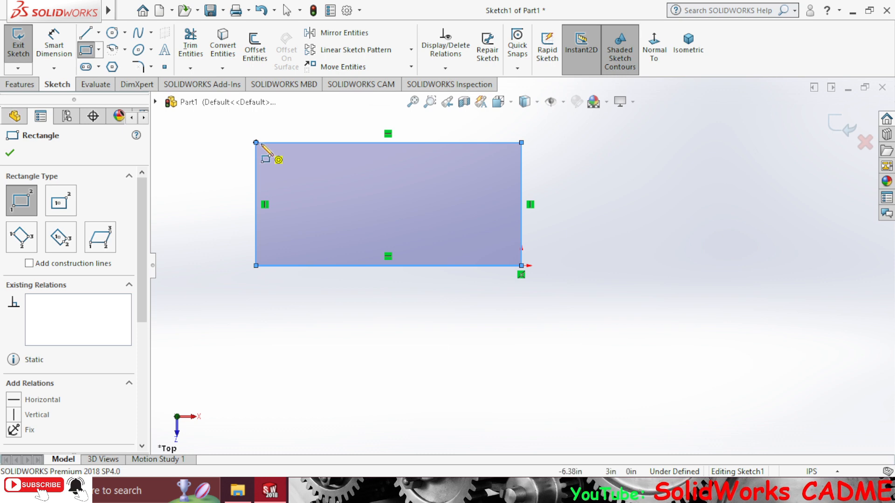
Step: Dimension the rectangle's horizontal side to 4.5 in and its vertical side to 2.25 in
click(54, 46)
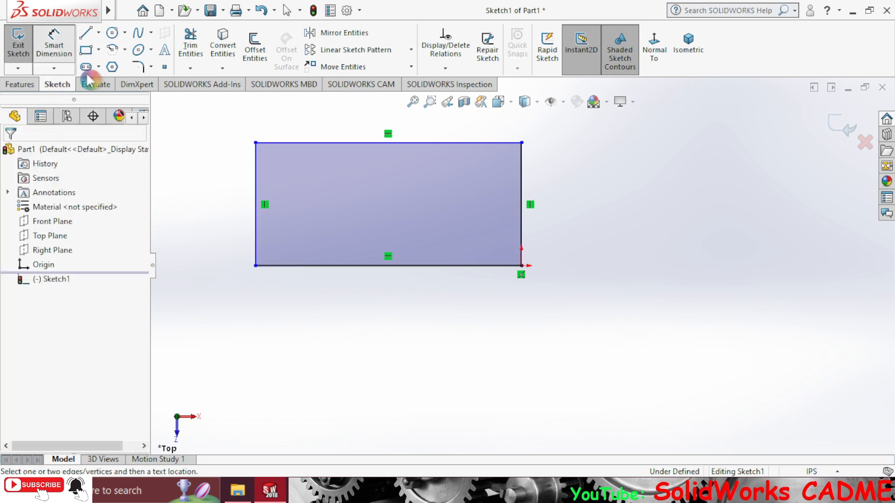
click(331, 266)
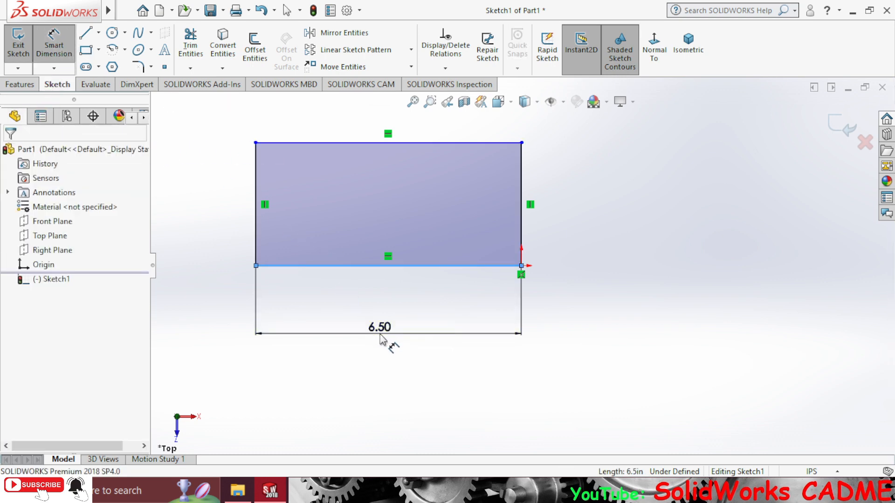
click(379, 336)
text(4.5)
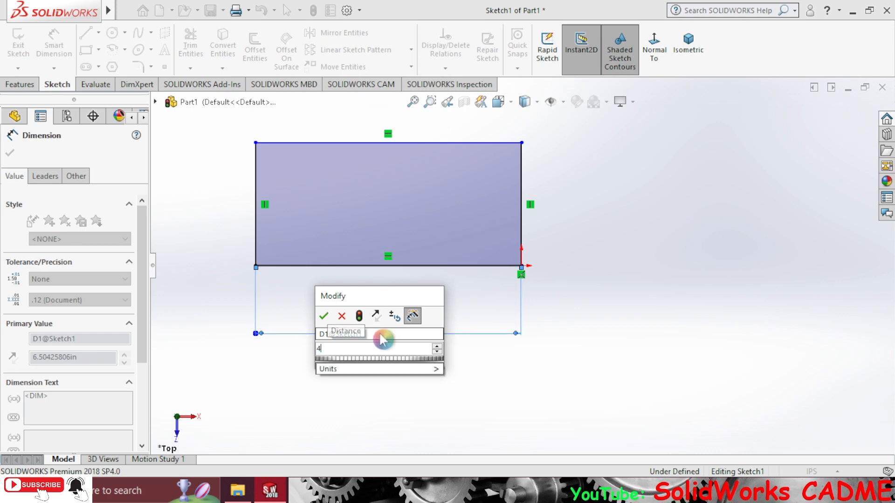
click(324, 316)
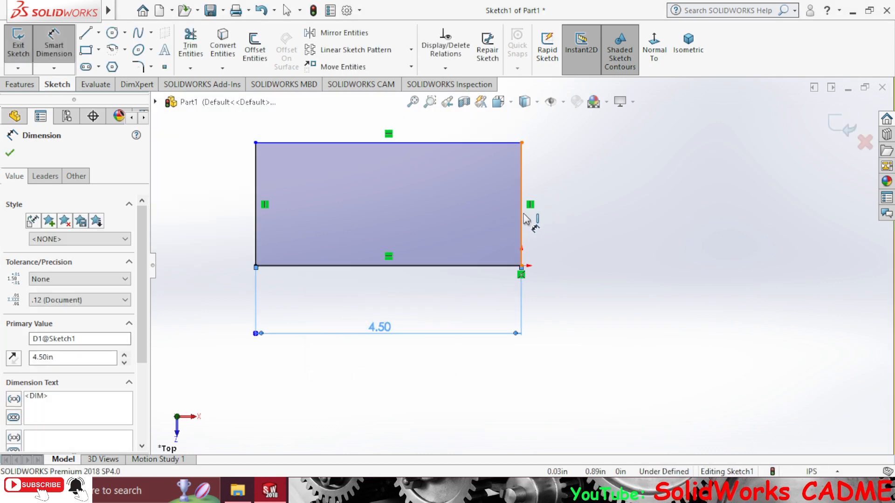
click(522, 217)
click(569, 215)
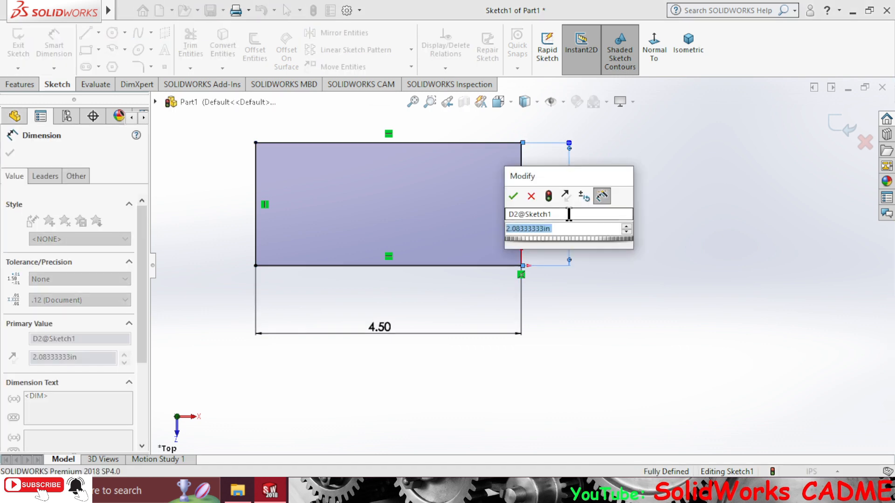
text(2.25)
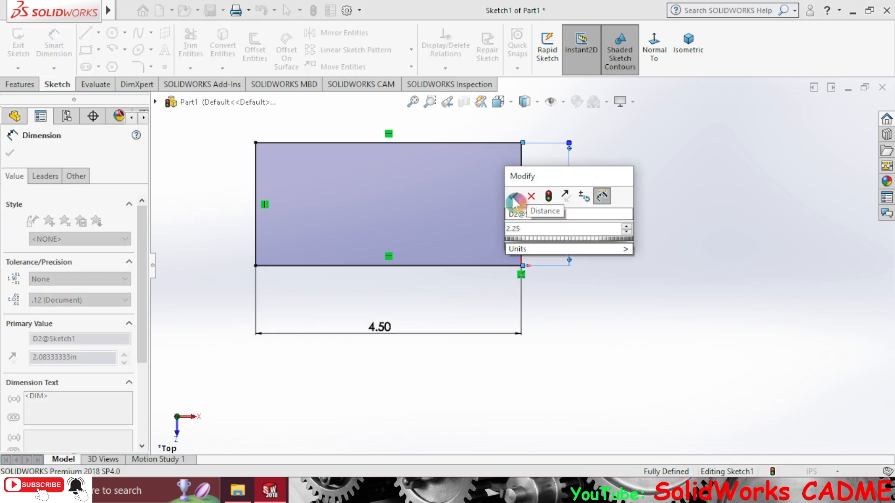
click(513, 196)
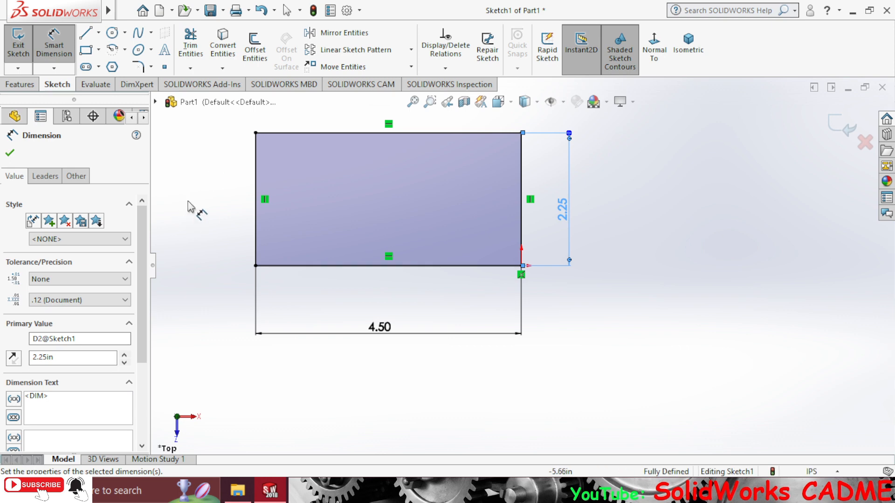
Step: Extrude the rectangle as a blind boss with a depth of 0.5 in
click(20, 85)
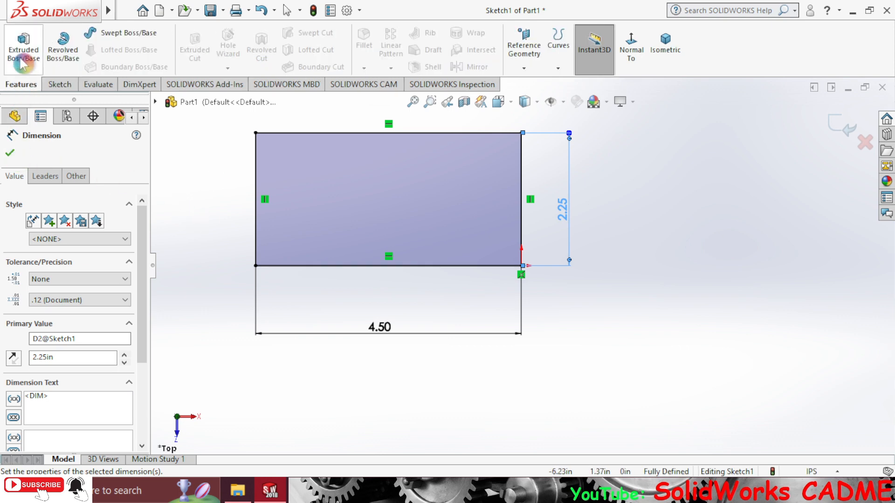
click(20, 51)
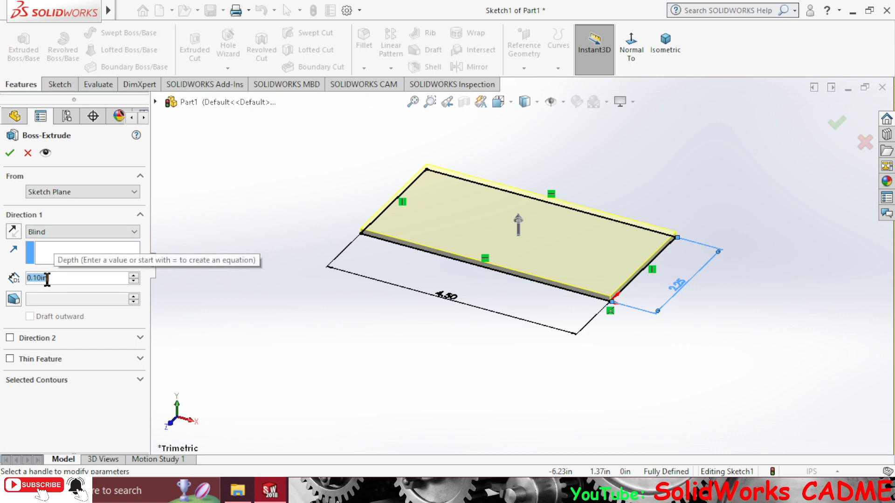
text(.5)
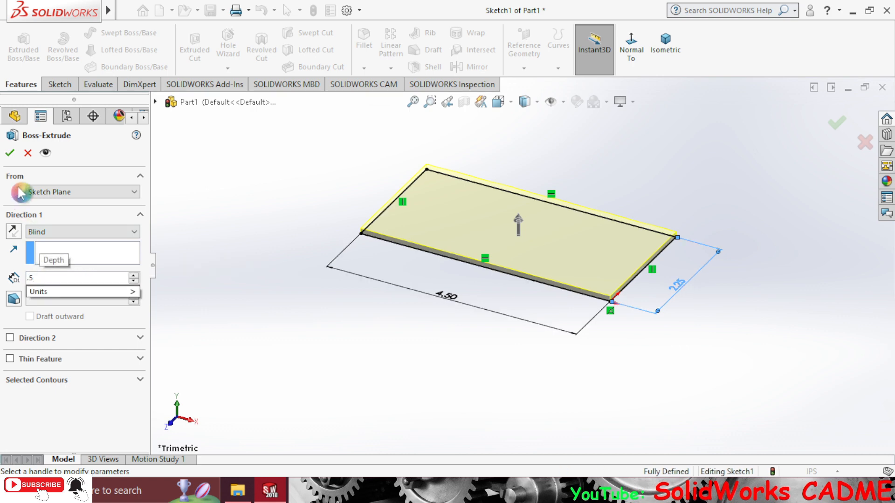
click(11, 153)
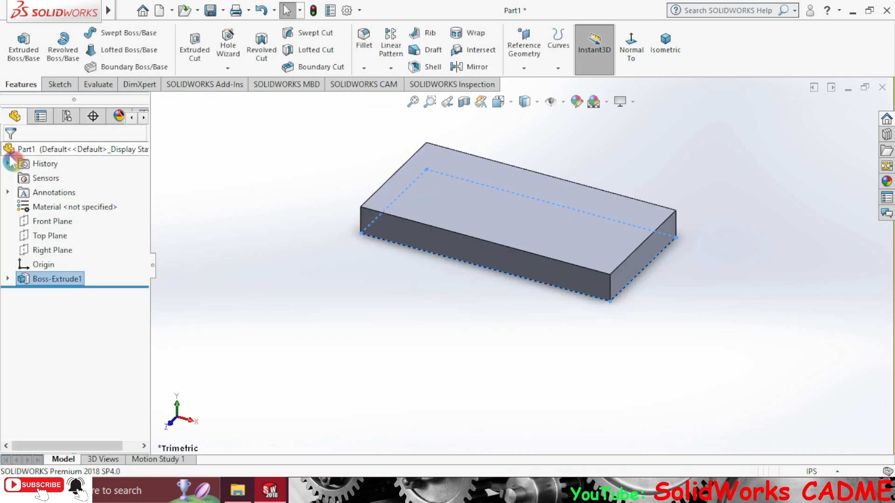
Step: Sketch a corner rectangle on the plate's top face from its rear left corner to its right edge, about 1.79 in deep
click(504, 221)
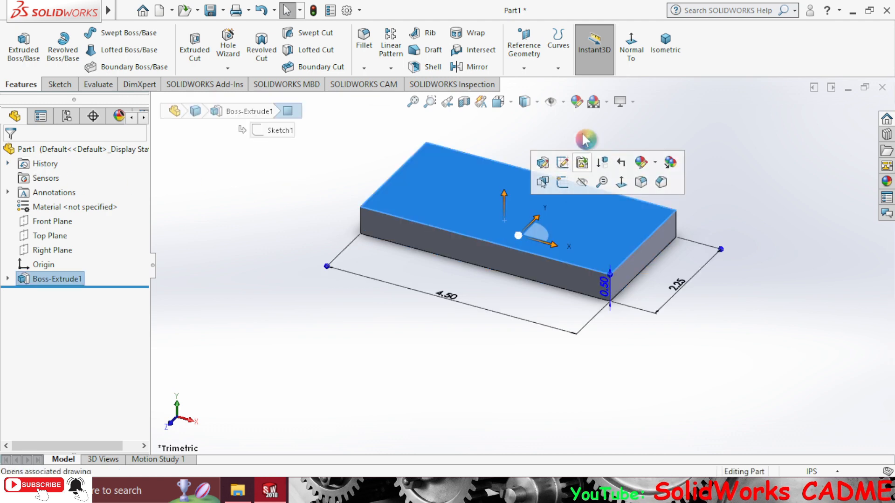
click(631, 51)
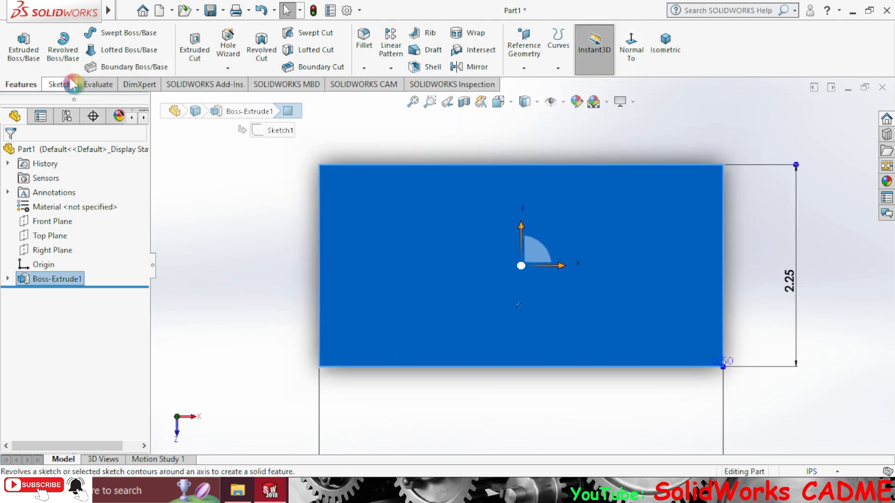
click(59, 84)
click(98, 50)
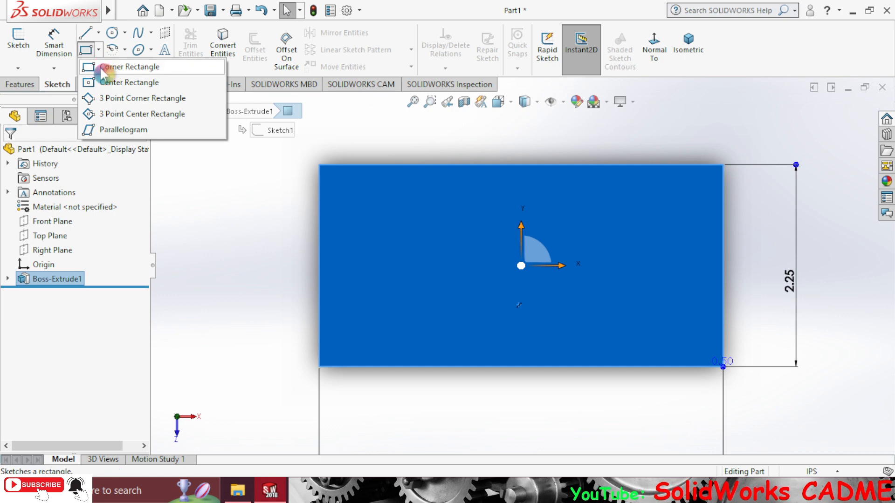
click(102, 68)
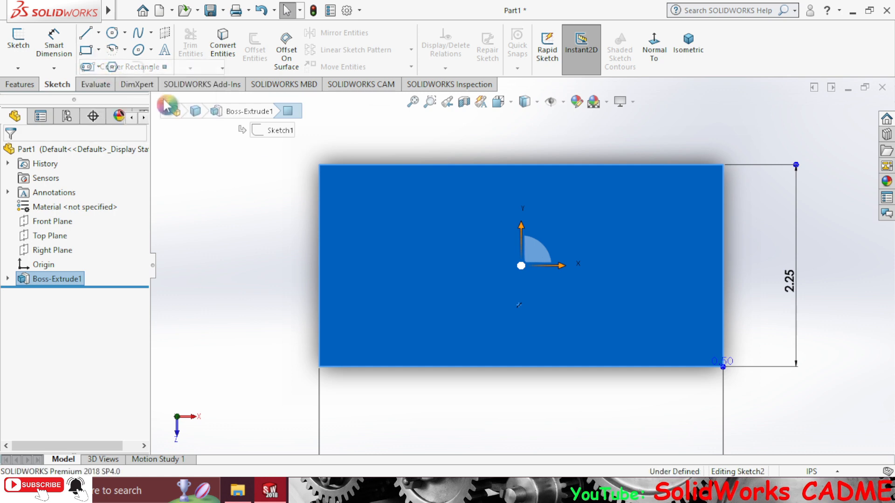
click(319, 164)
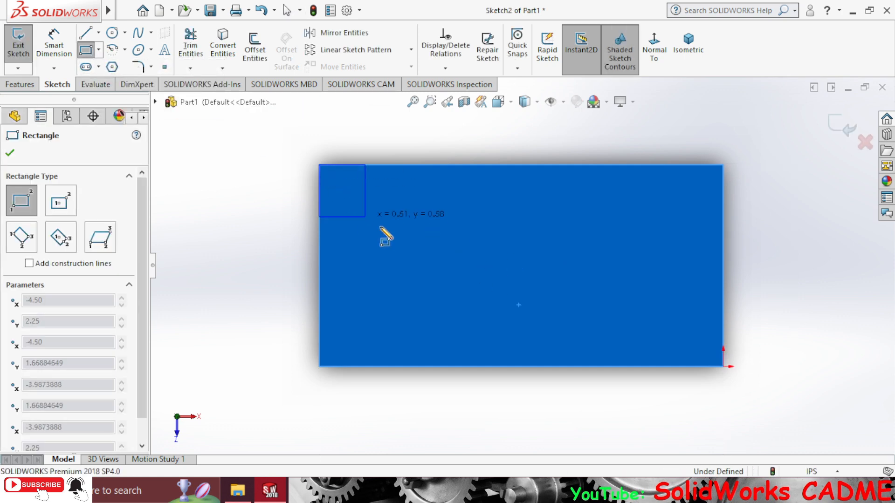
click(723, 325)
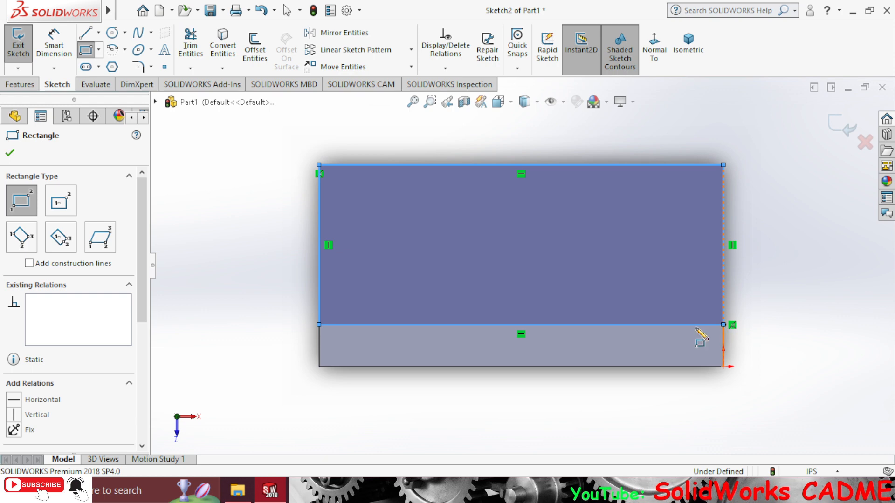
click(8, 157)
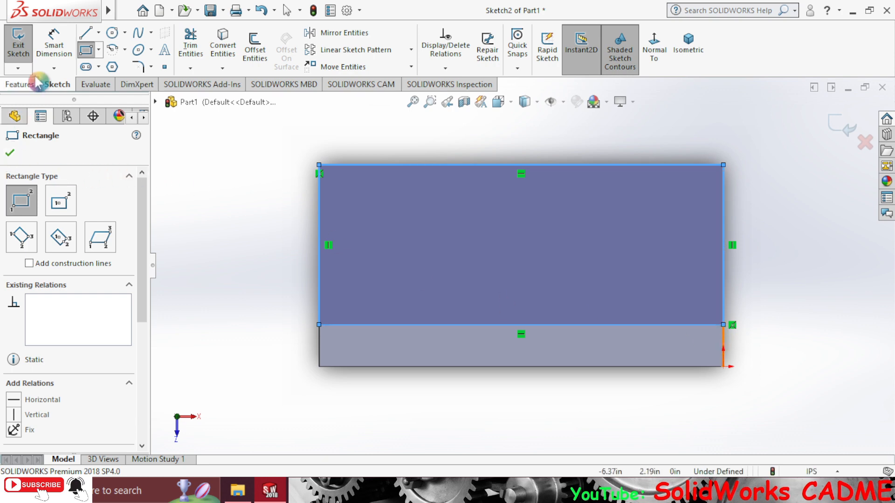
Step: Dimension the new rectangle's right side as 1+(5/8) in, then enter the same expression for it once more
click(62, 55)
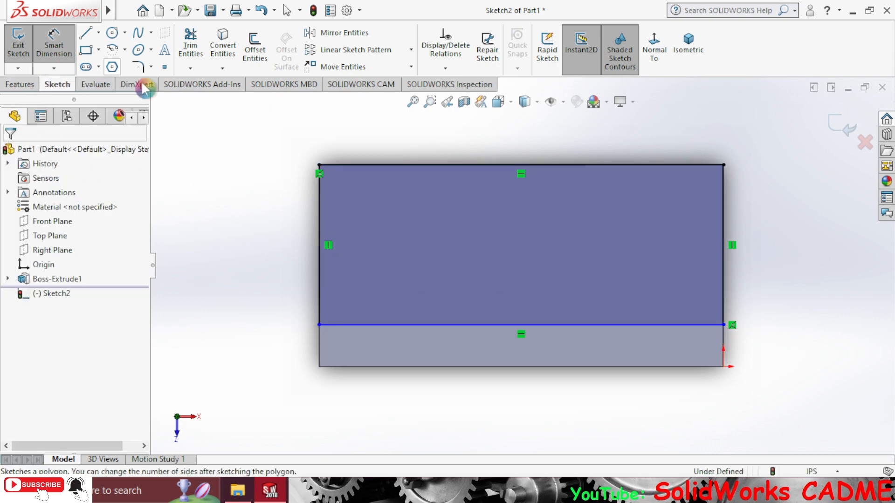
click(723, 221)
click(778, 236)
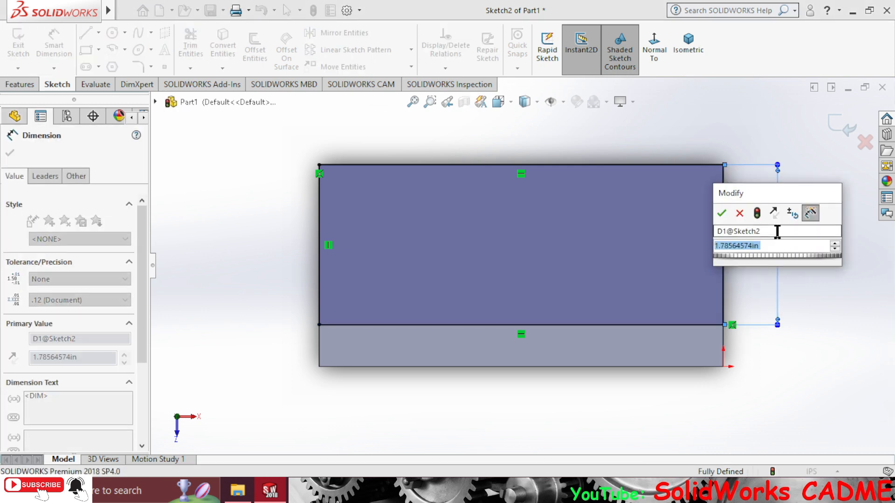
text(1+)
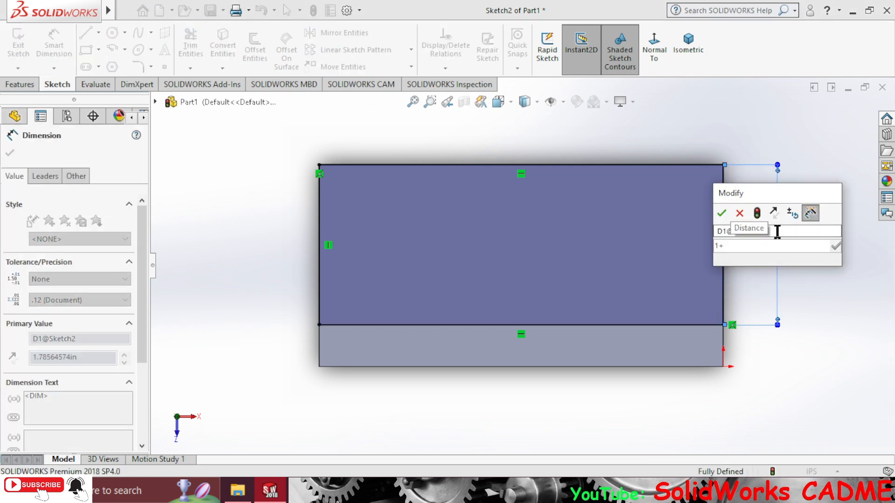
text((5/8)
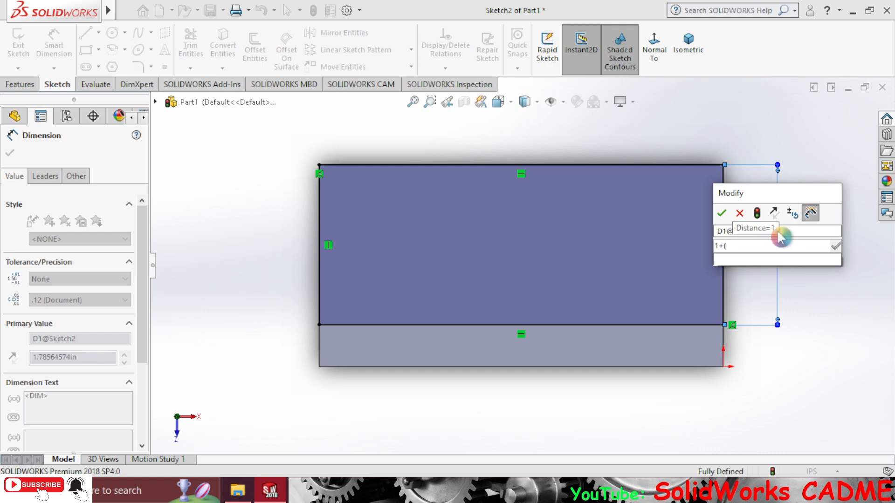
text())
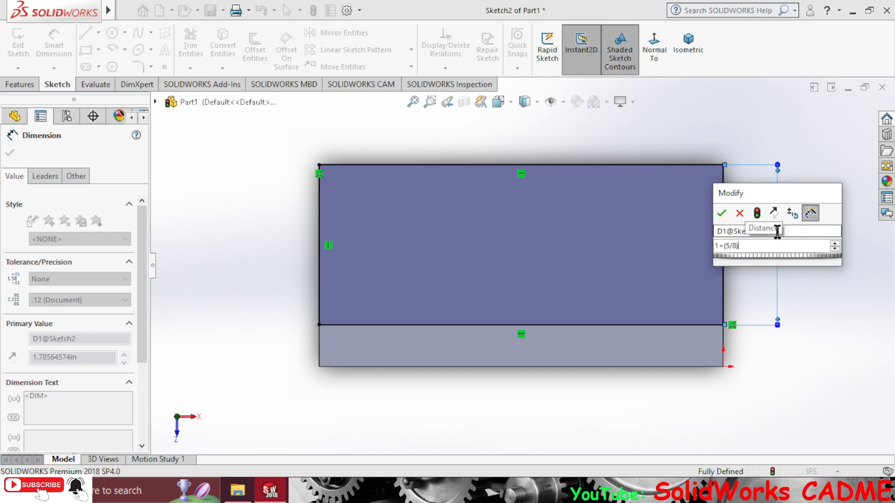
click(722, 214)
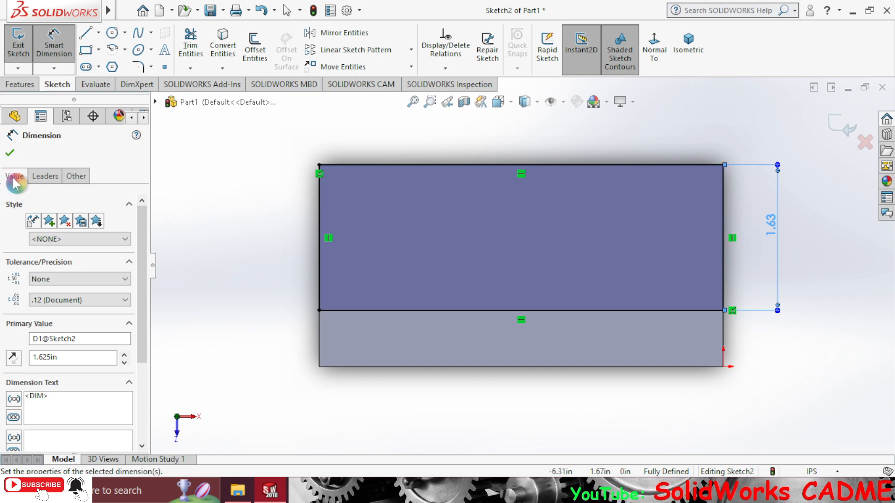
click(771, 229)
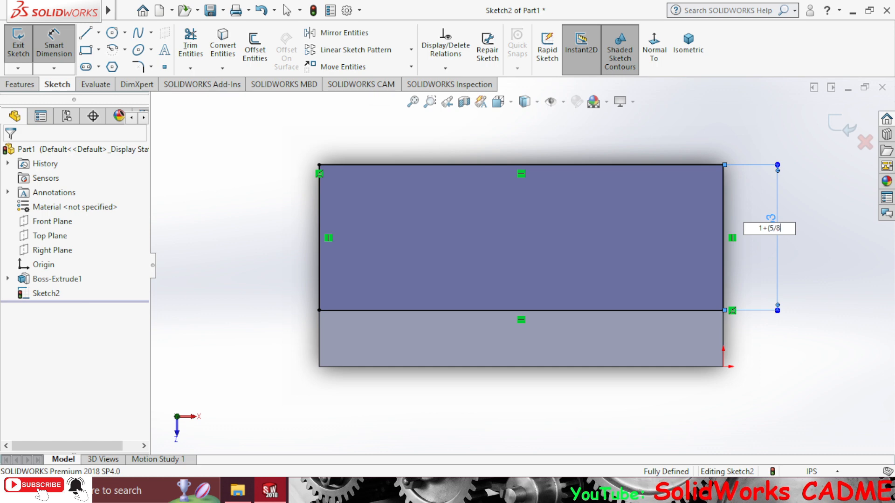
text(1+(5/8))
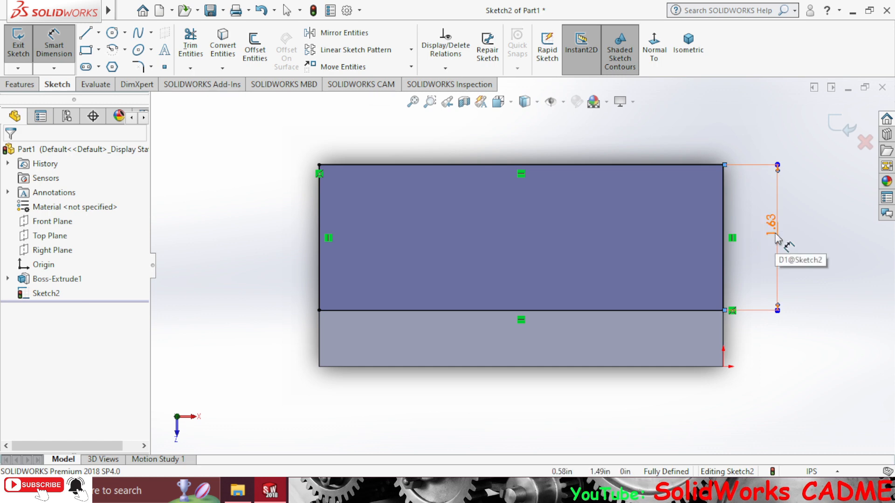
key(Return)
Step: Extrude the rectangle sketch as a blind boss upward from the plate with a depth of 1.75-.5-1 in
click(21, 84)
click(21, 51)
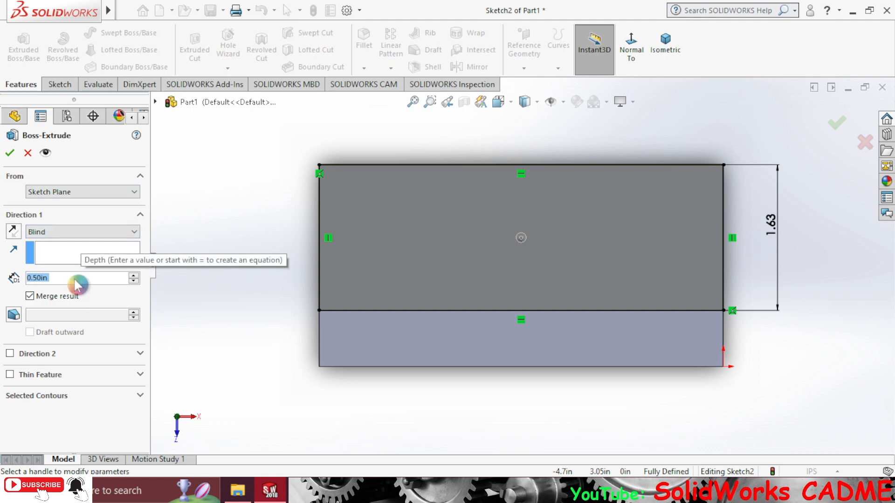
text(1.7)
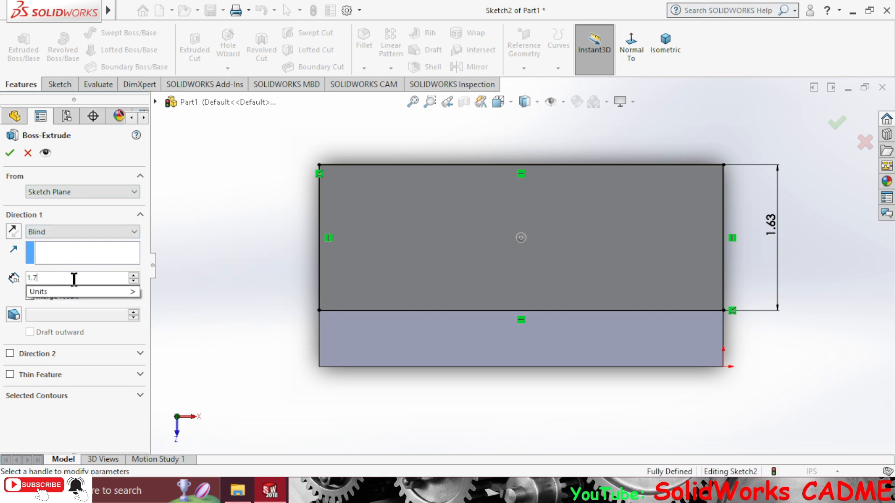
text(5-.5)
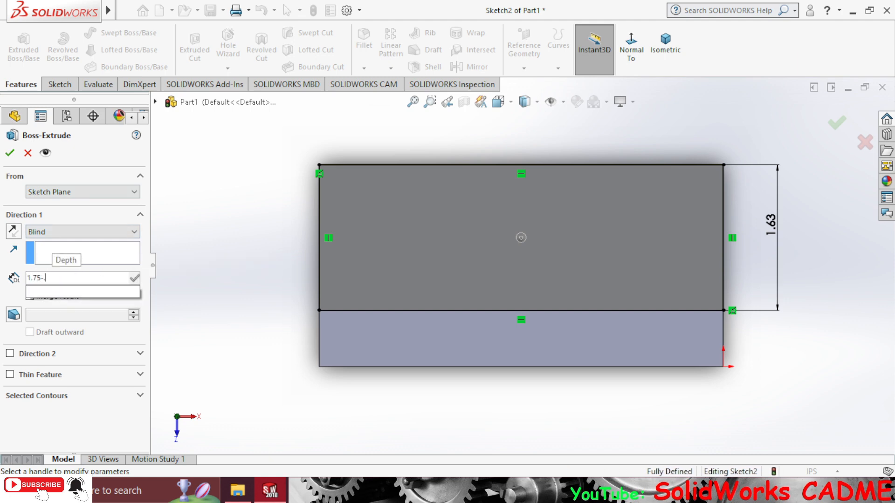
text(-1)
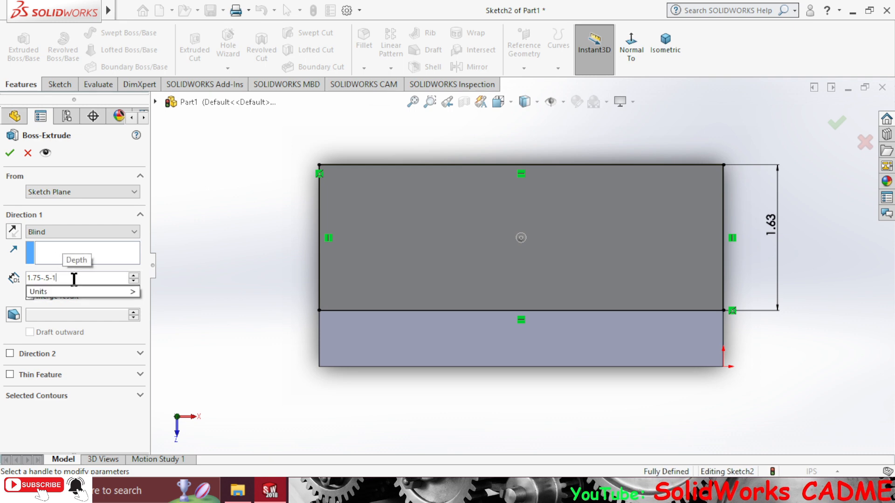
key(Return)
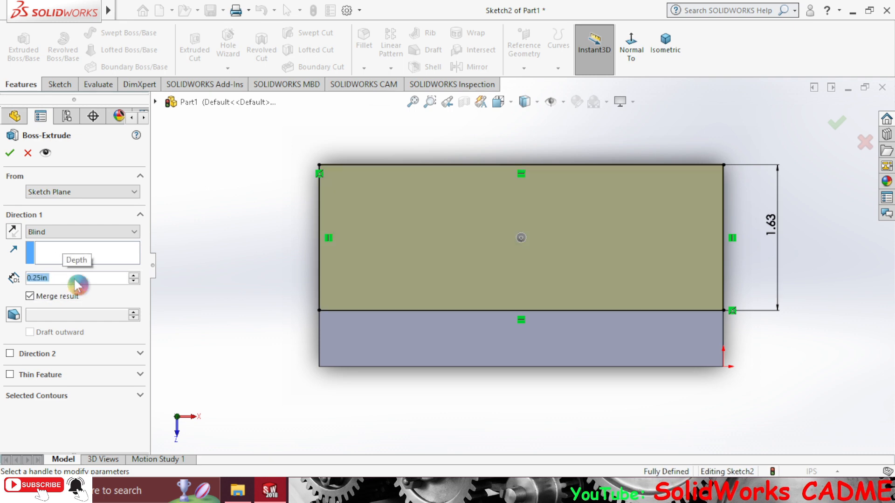
click(665, 44)
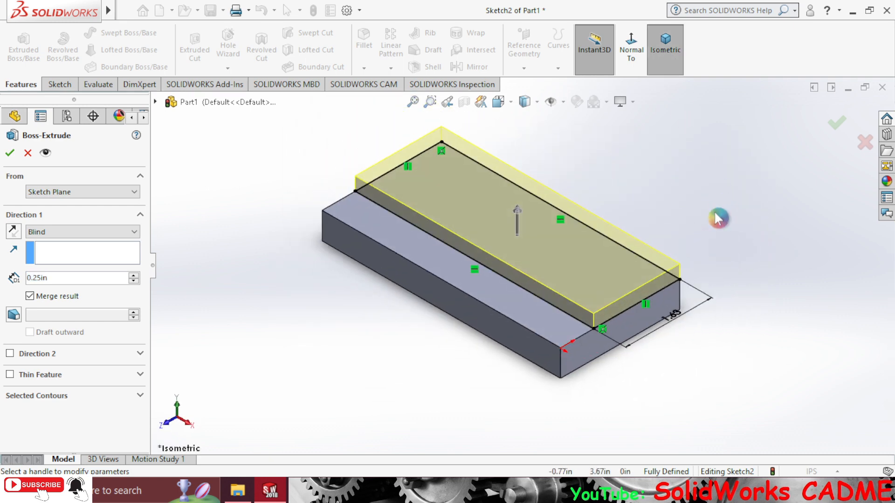
click(9, 152)
Step: Apply the Cartoon display effect to the model view
click(614, 188)
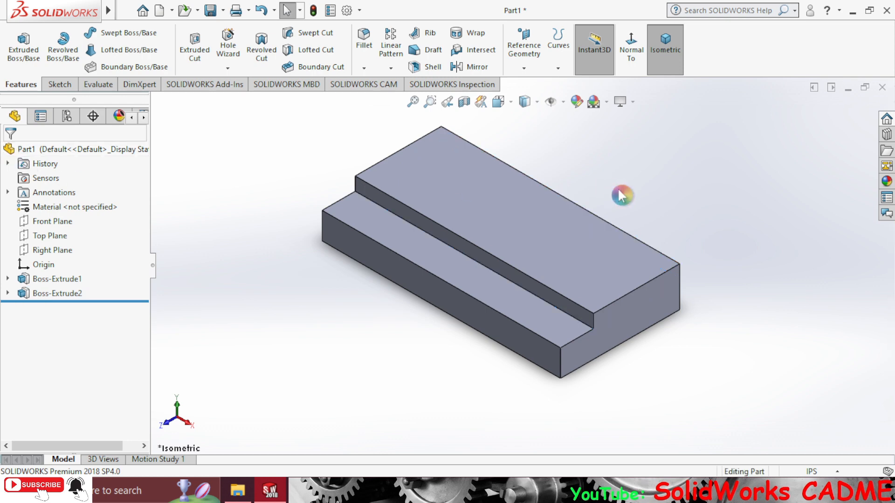
click(637, 104)
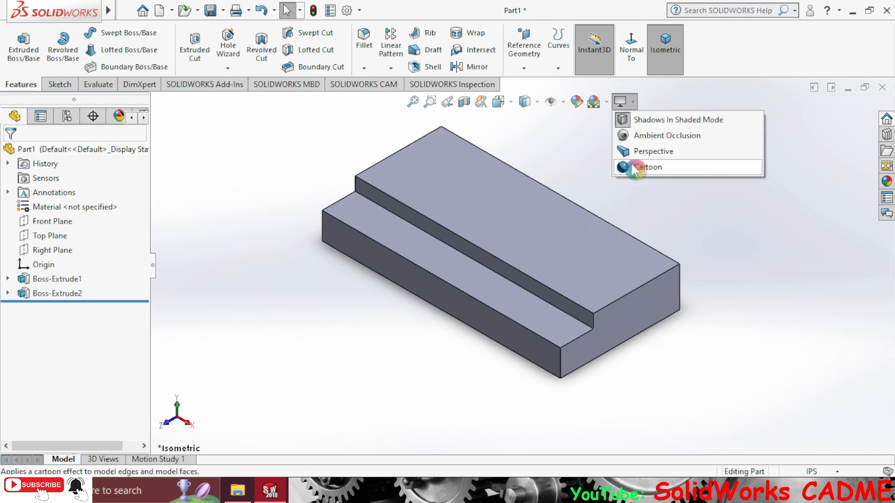
click(630, 168)
Step: Sketch a closed stepped line profile at the upper block's left end, about 0.63 in wide at the front, with a wider rear portion about 0.70 in deep
click(592, 268)
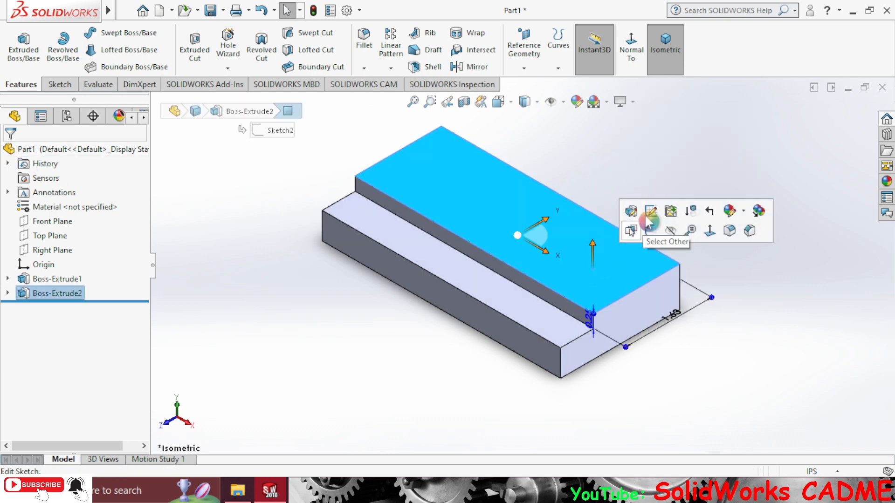
click(719, 239)
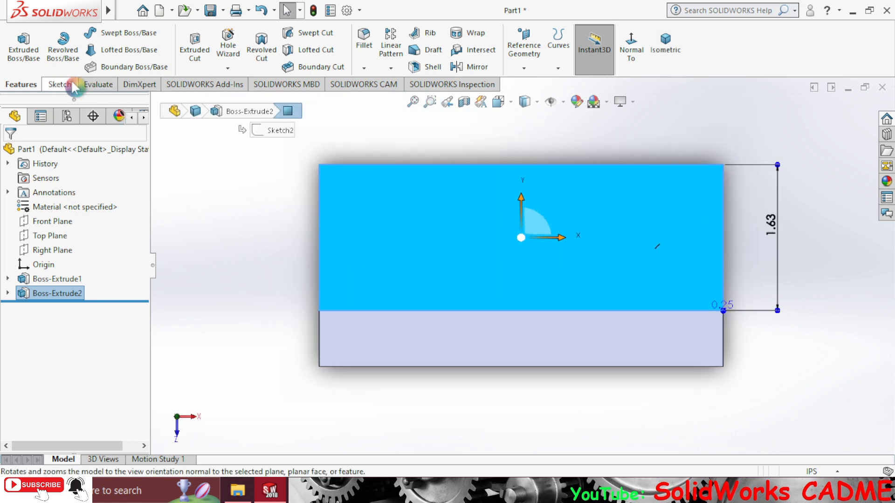
click(59, 84)
click(98, 32)
click(86, 32)
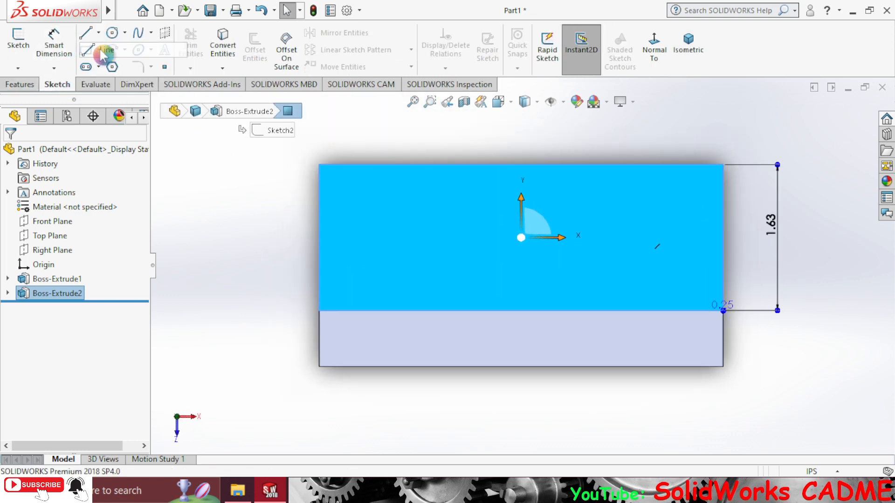
click(319, 310)
click(376, 310)
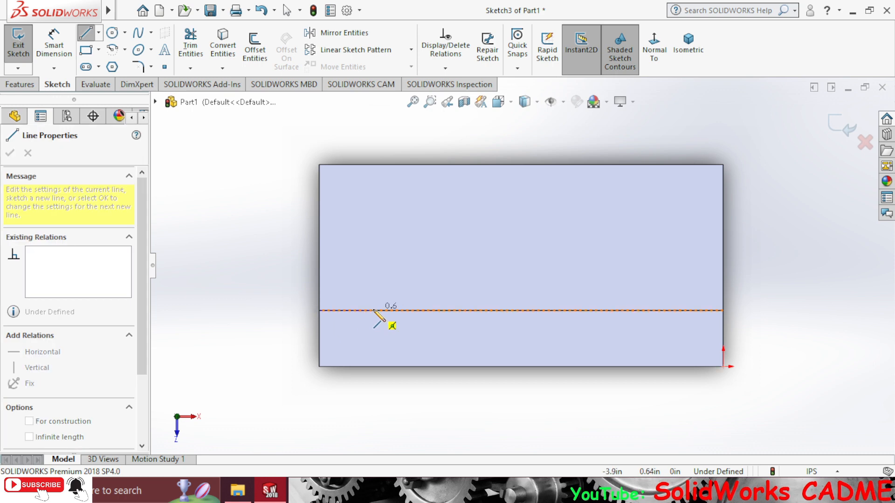
click(376, 227)
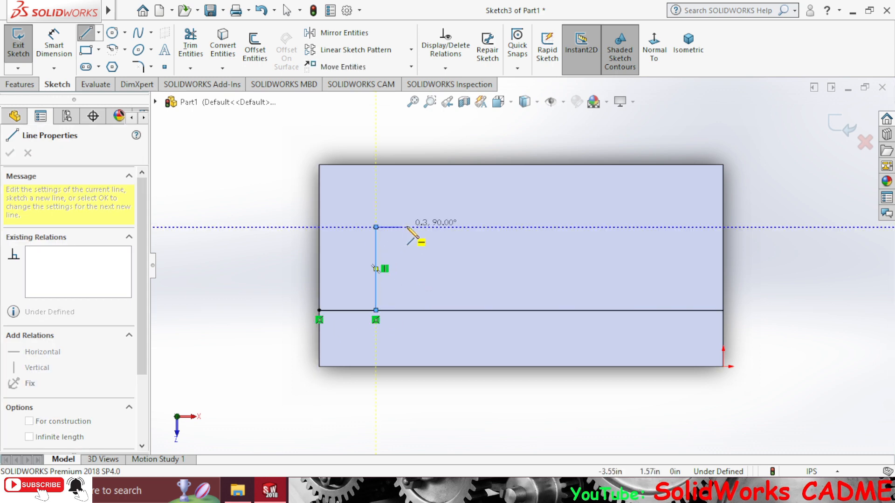
click(410, 227)
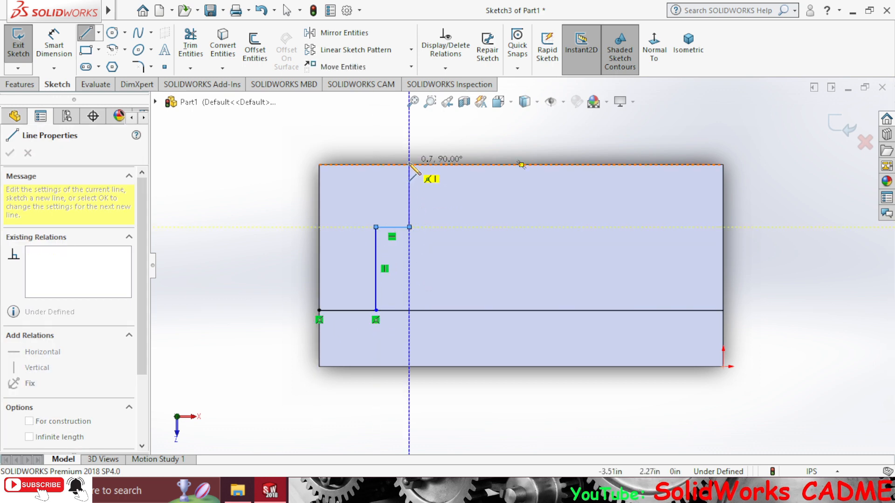
click(410, 165)
click(318, 164)
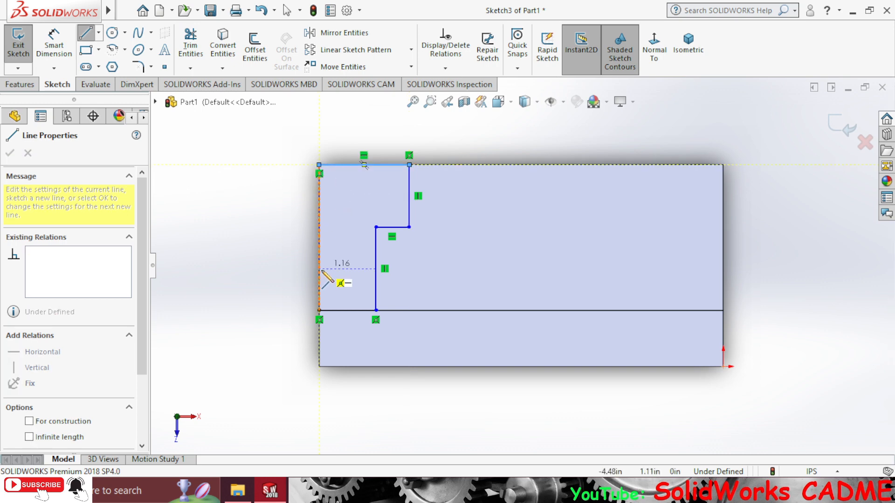
click(319, 310)
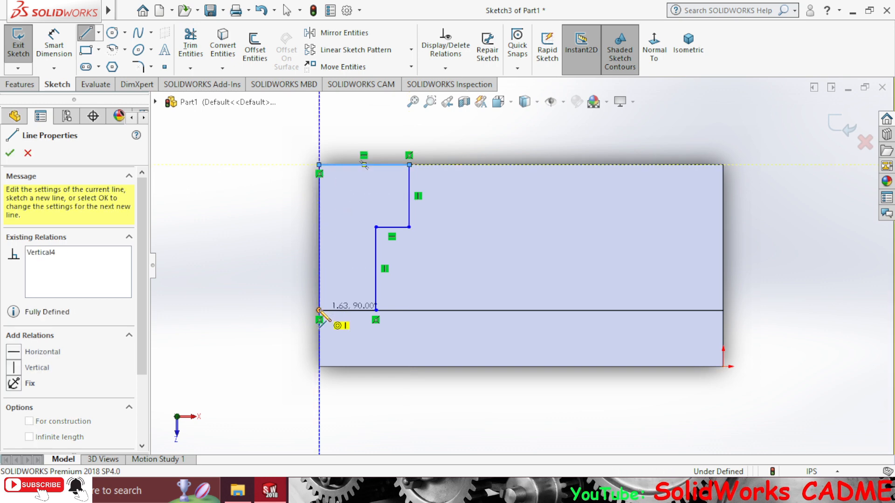
click(10, 154)
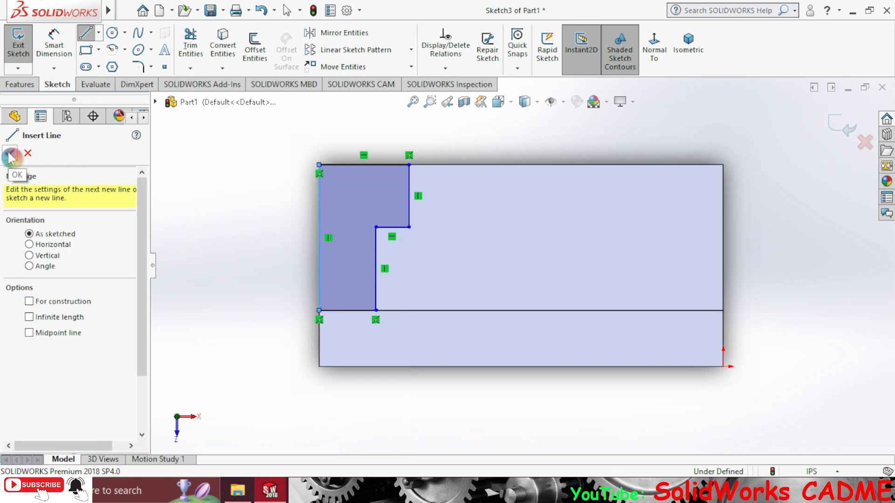
click(10, 156)
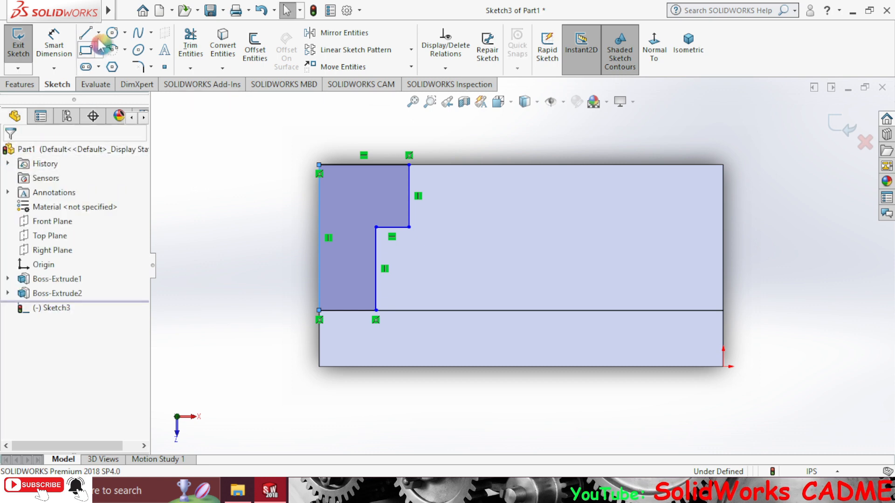
Step: Dimension the stepped profile's front edge to 0.75 in and the depth of its wider rear portion as 3/4 in
click(56, 43)
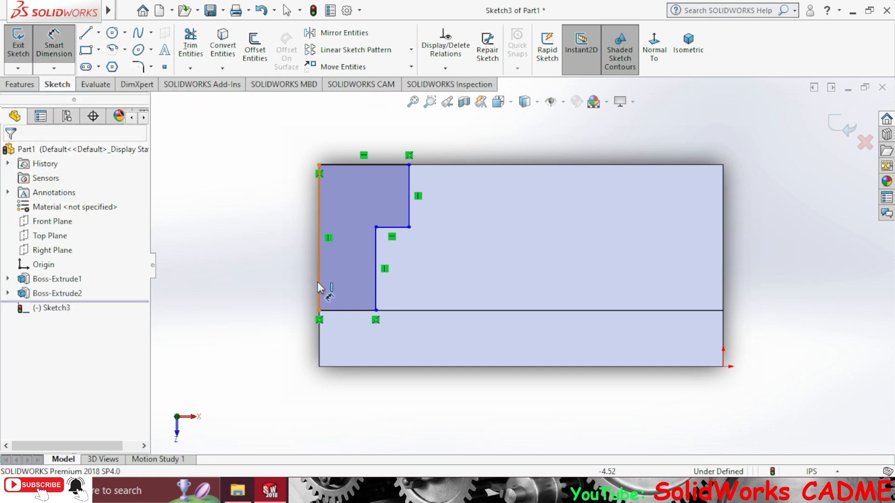
click(345, 310)
click(348, 342)
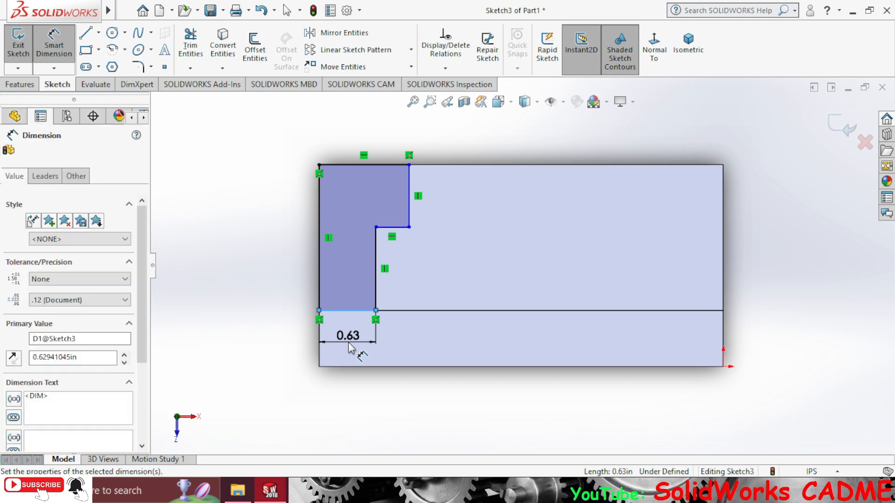
text(0.75)
key(Return)
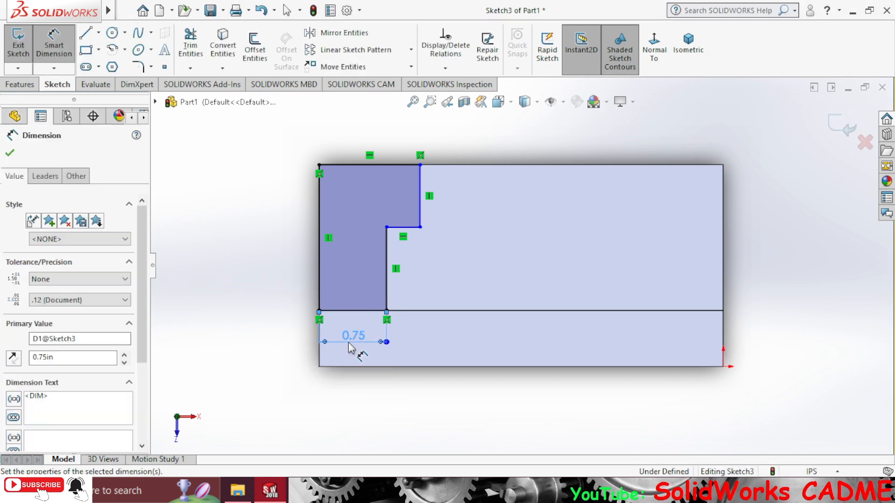
click(421, 210)
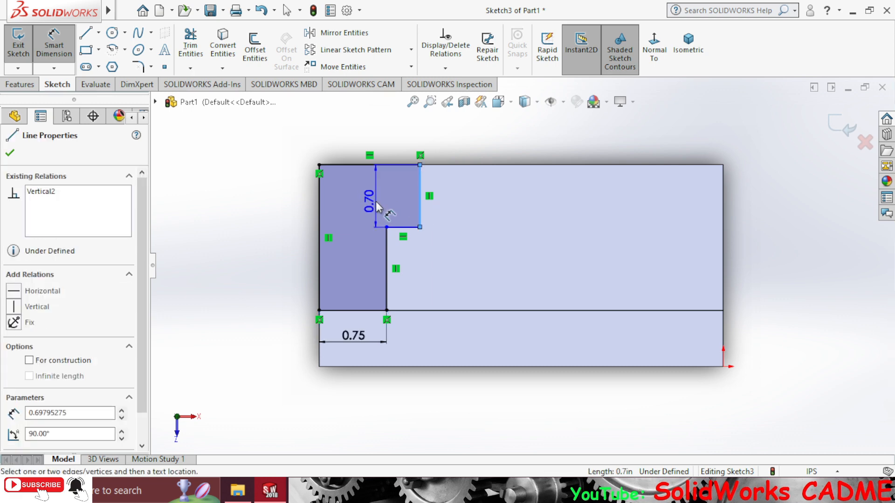
click(374, 196)
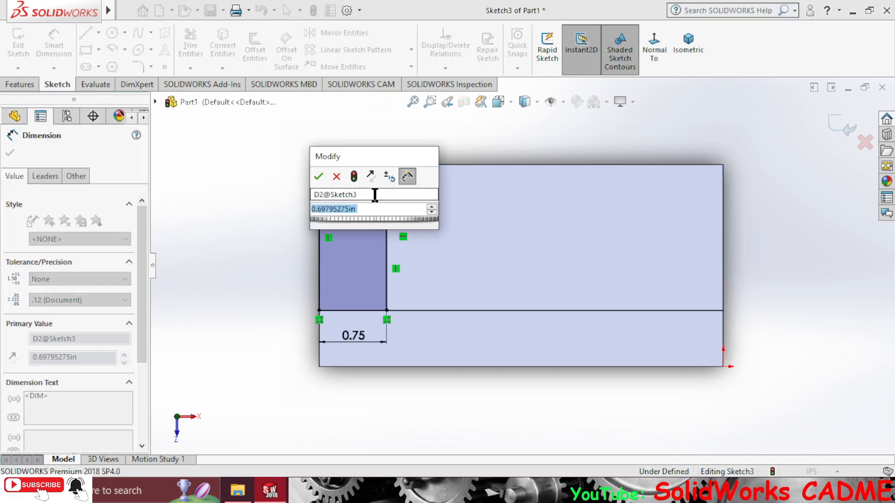
text(3/4)
key(Return)
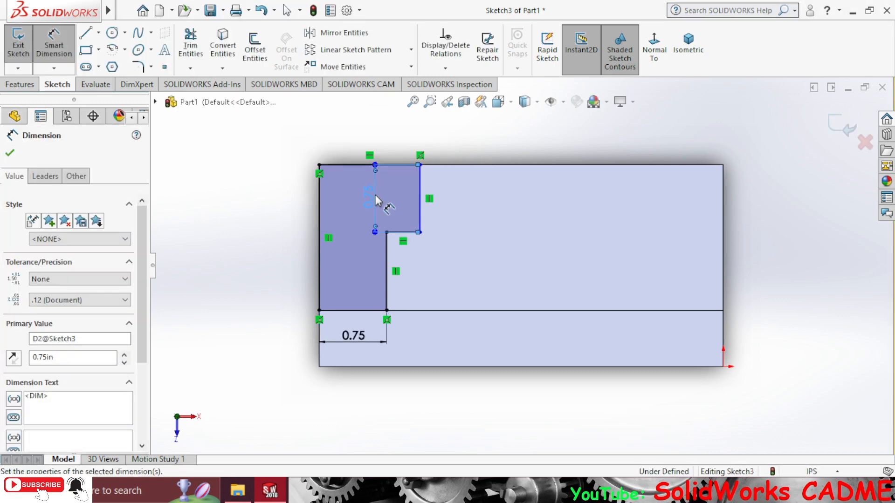
Step: Dimension the stepped profile's rear edge as 1+(1/8) in
click(352, 166)
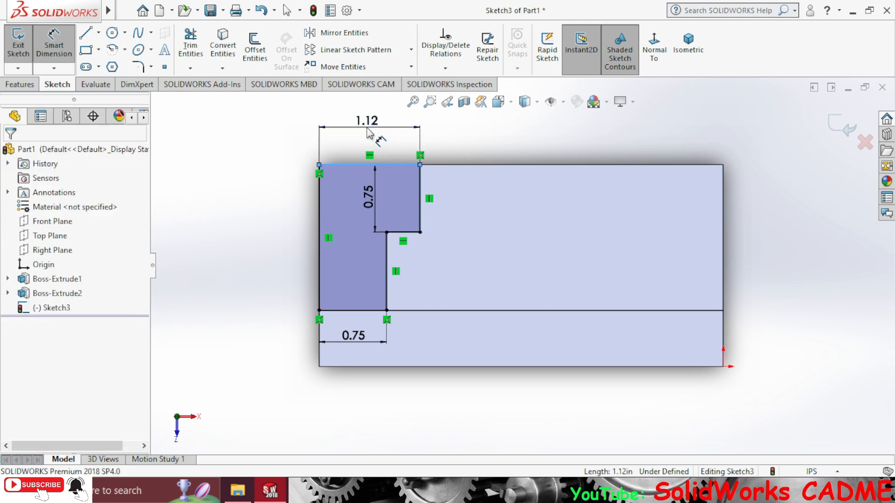
click(366, 125)
text(1+)
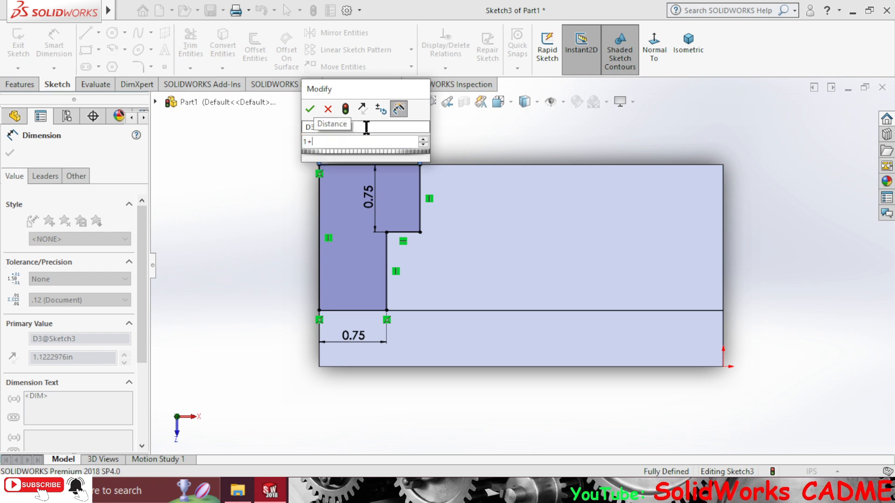
text(()
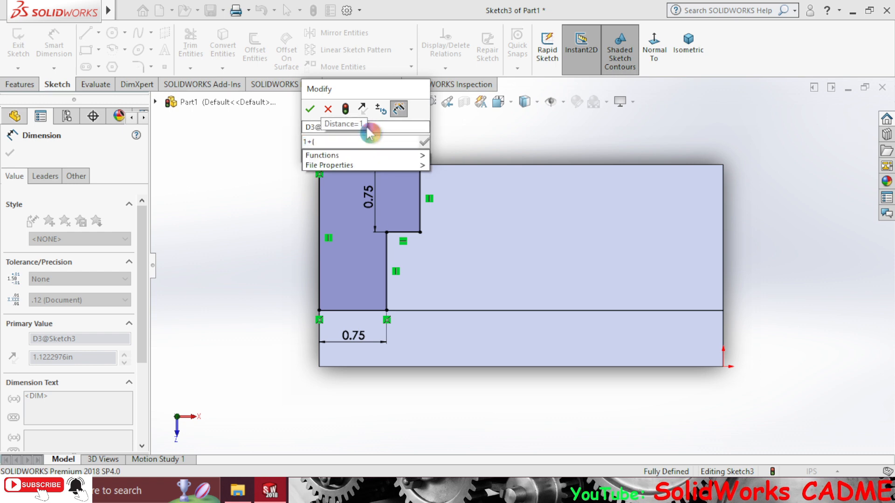
text(1/8))
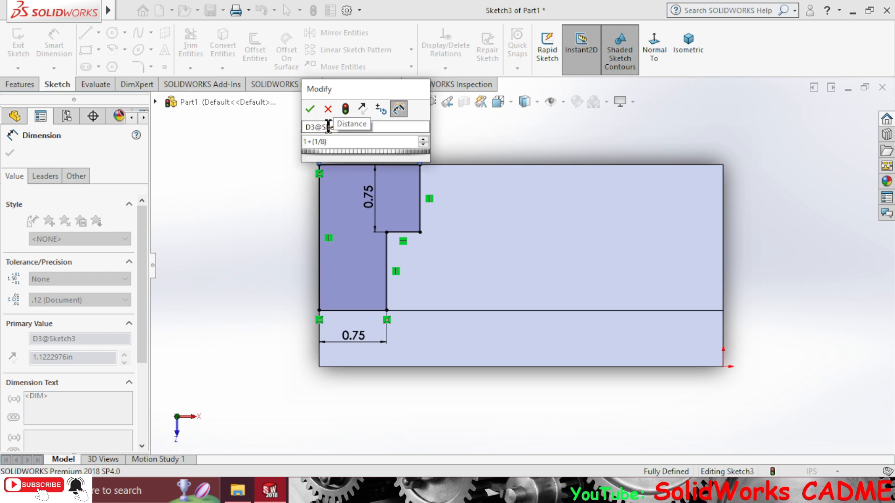
click(317, 112)
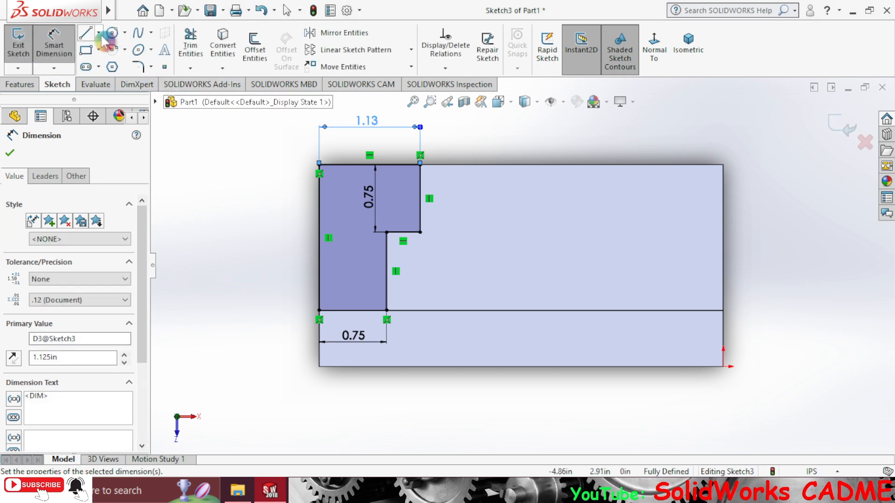
Step: Draw a vertical centerline from the midpoint of the block's rear edge toward the front, ending inside the top face
click(100, 34)
click(107, 65)
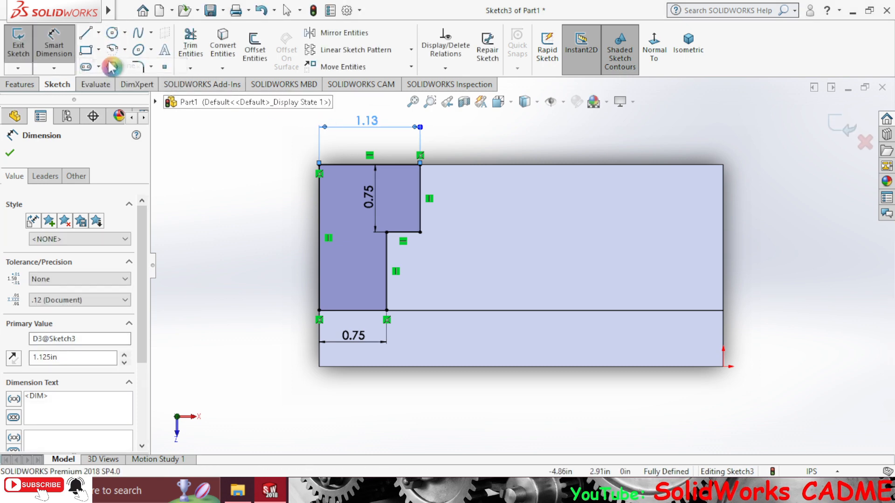
click(521, 164)
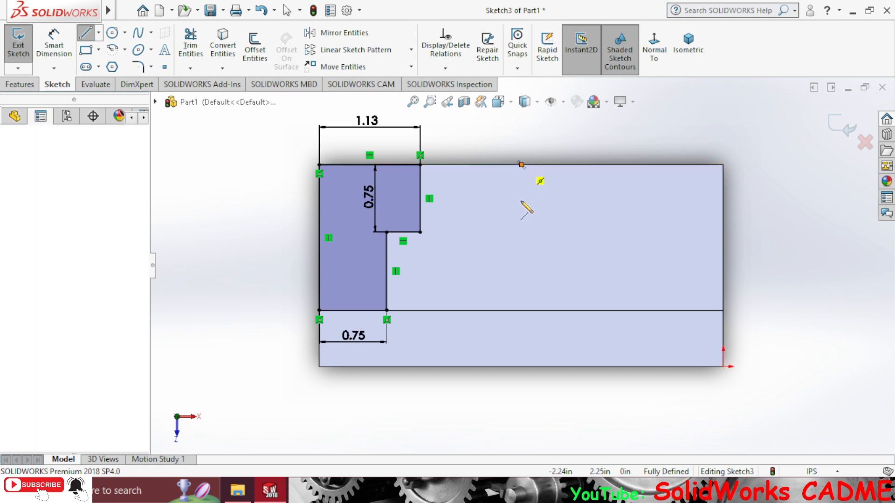
click(521, 258)
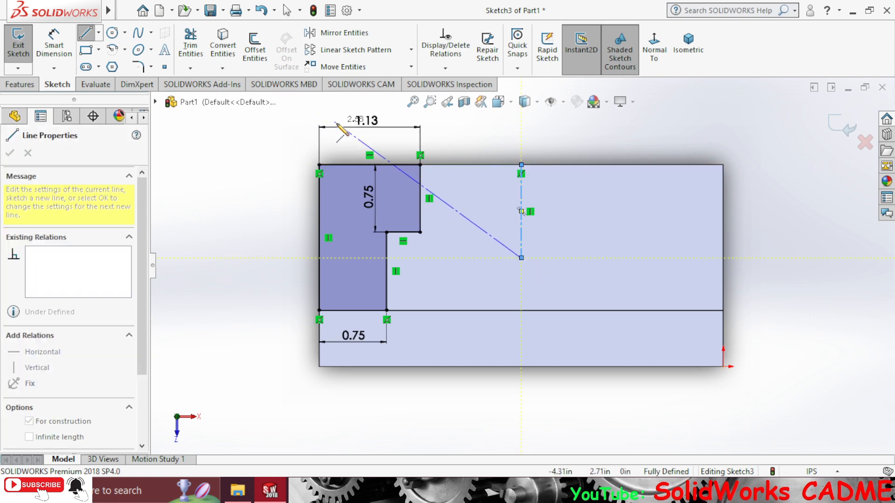
key(Escape)
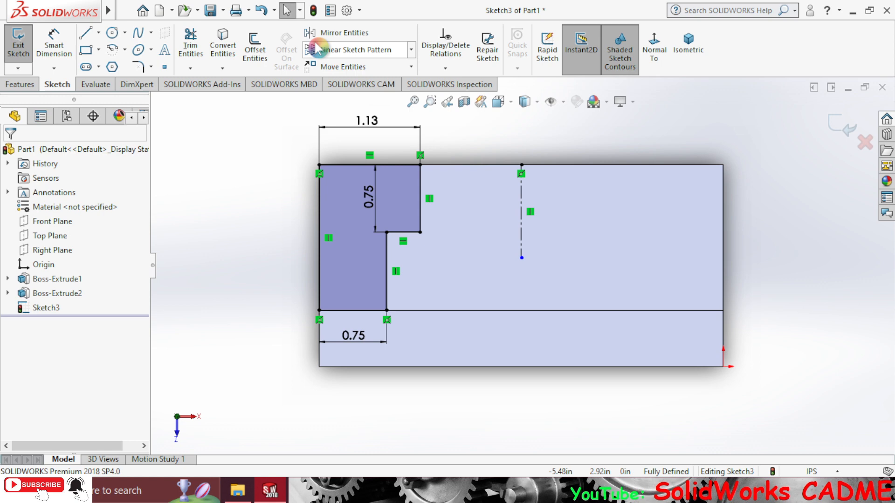
Step: Mirror all six lines of the stepped profile about the vertical centerline, keeping the original as a copy
click(343, 33)
mouse_move(297, 150)
mouse_down()
mouse_move(411, 296)
mouse_move(445, 327)
mouse_up()
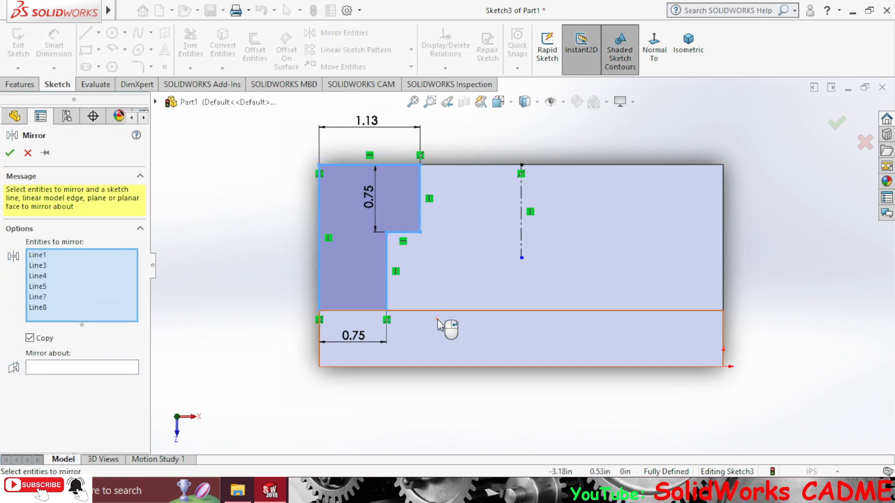
click(49, 369)
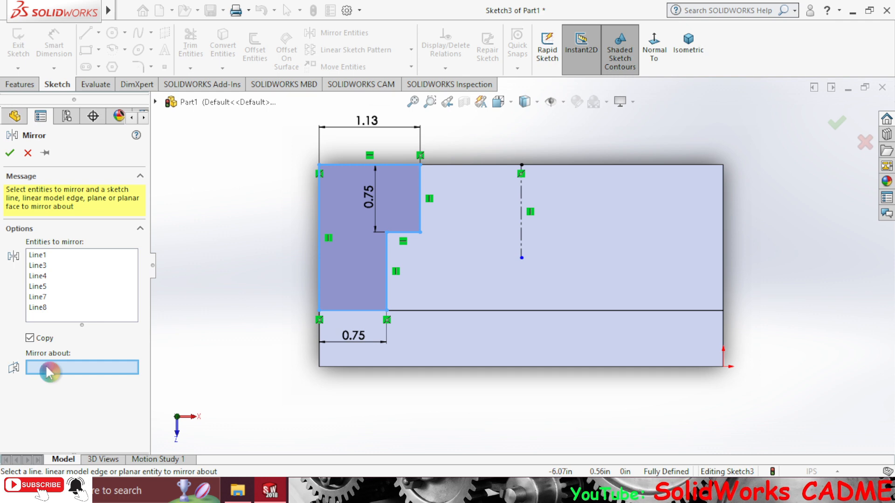
click(523, 232)
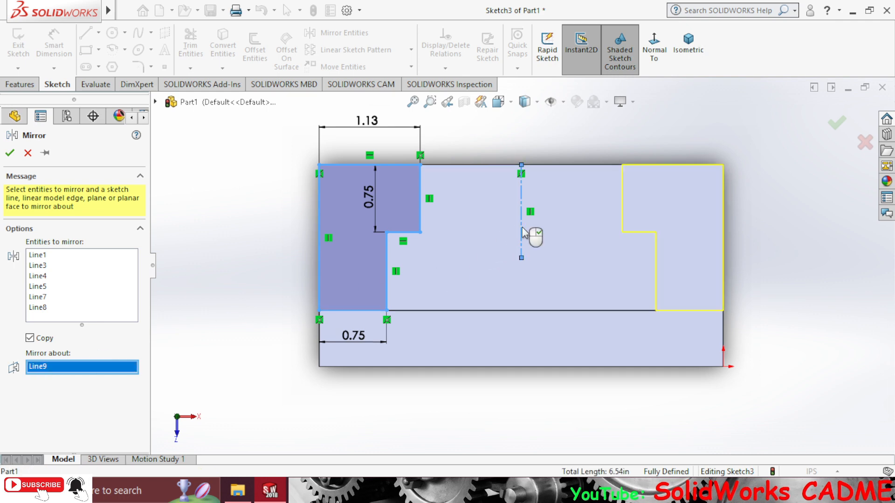
click(10, 153)
Step: Extrude both stepped profiles upward as a merged blind boss with a depth of 1.25-.5-.25 in
click(19, 85)
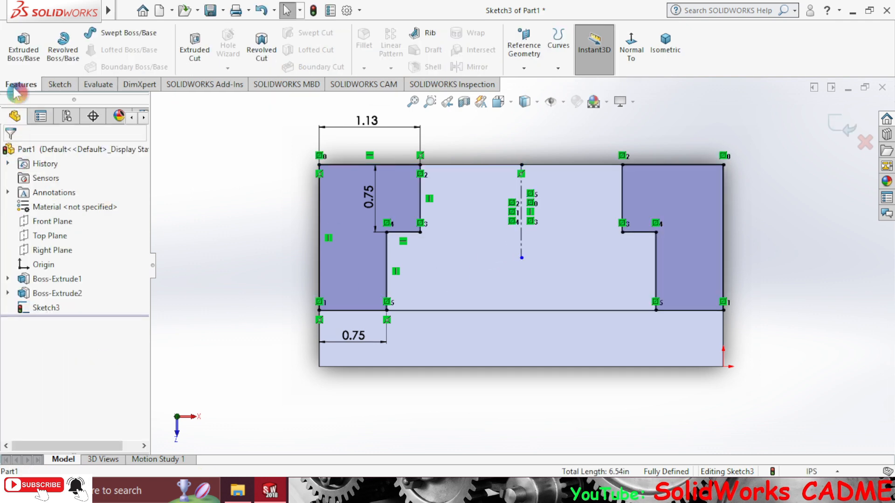
click(24, 56)
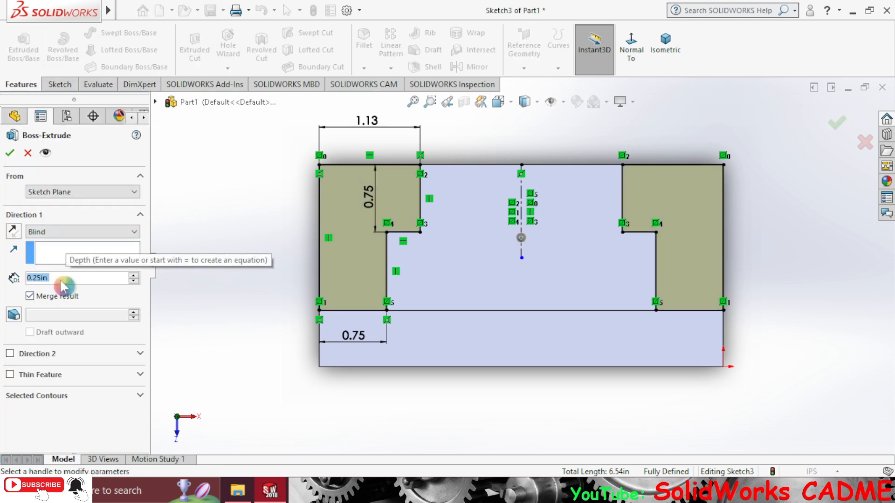
text(1)
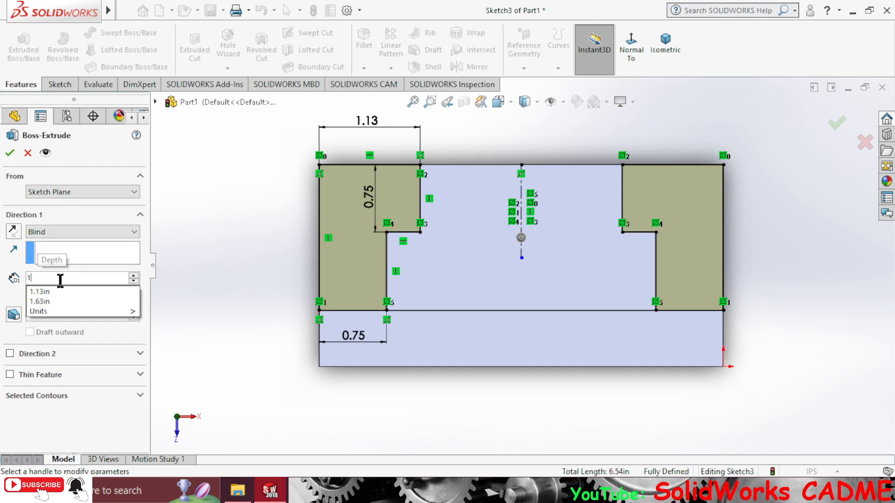
text(.25)
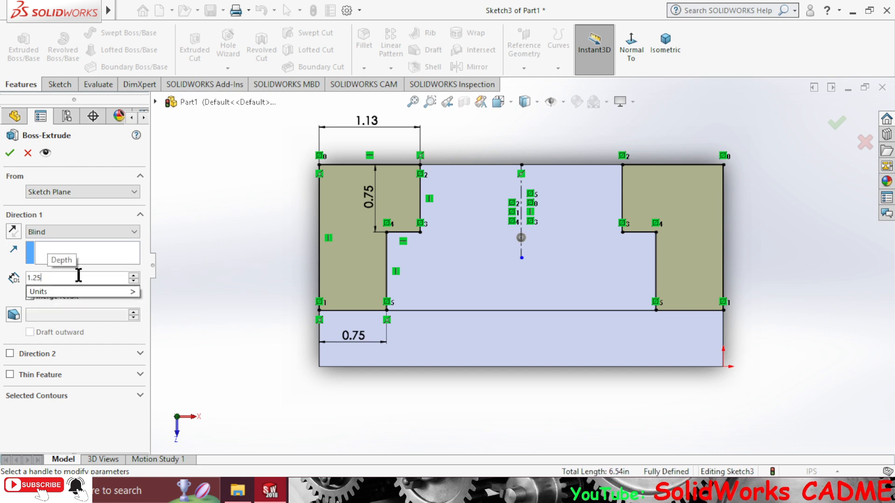
text(-)
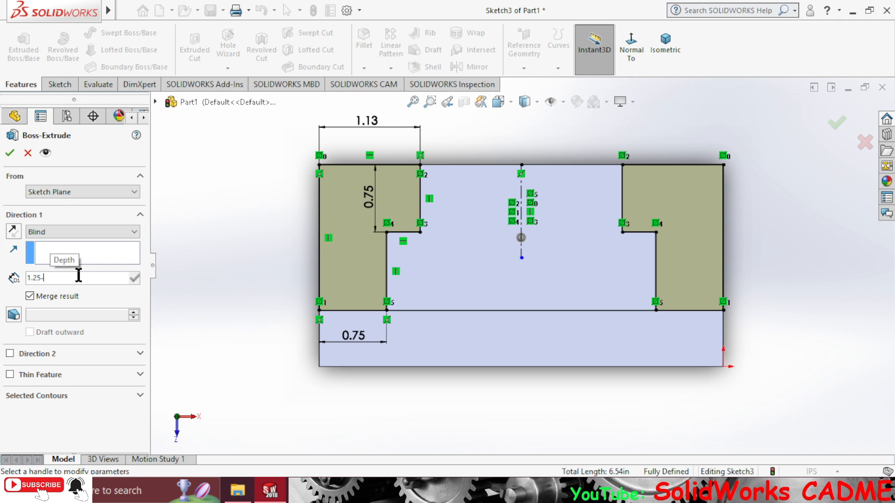
text(.5-.25)
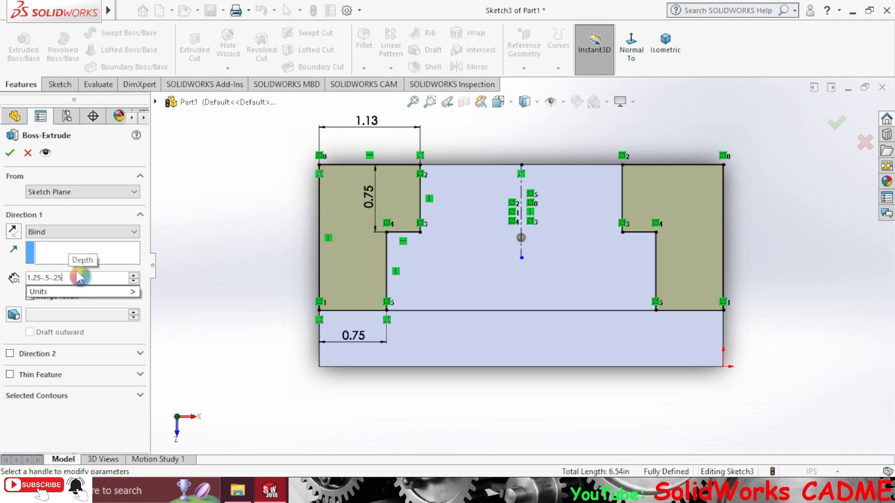
click(10, 153)
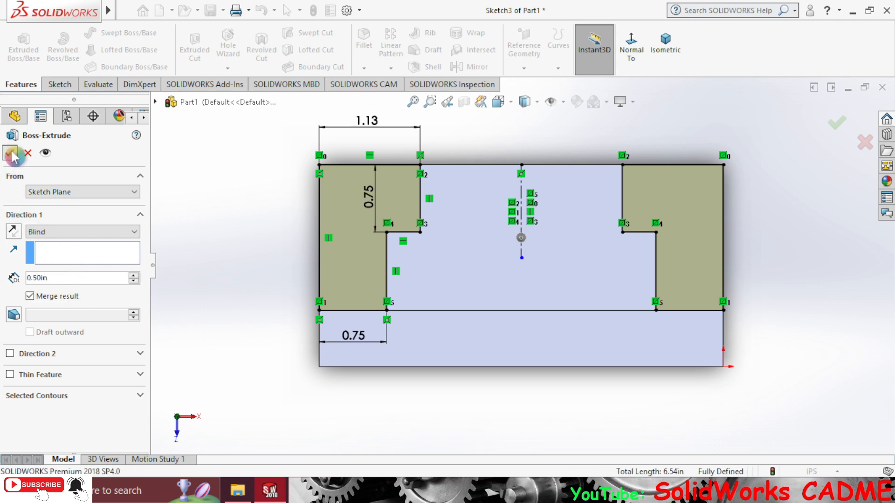
click(662, 46)
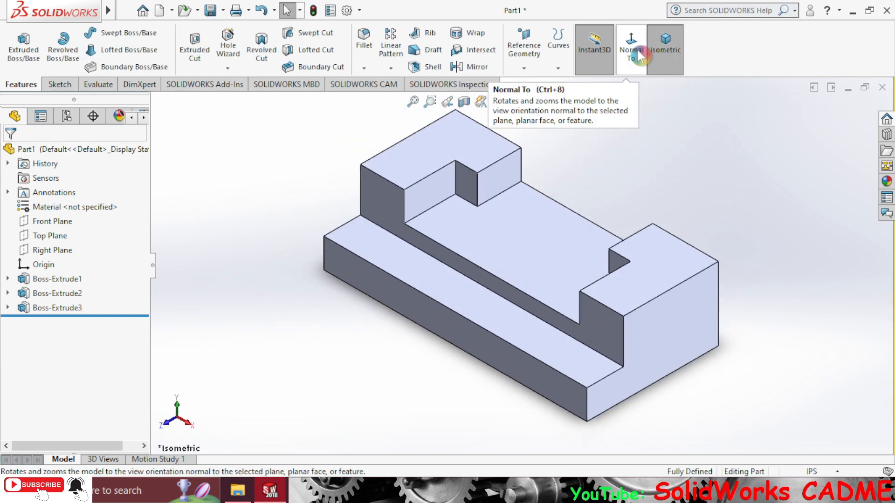
Step: Sketch a closed U-shaped profile on the recessed face between the rear projections, legs about 0.40 and 0.44 in wide, rear strip about 0.38 in deep
click(606, 226)
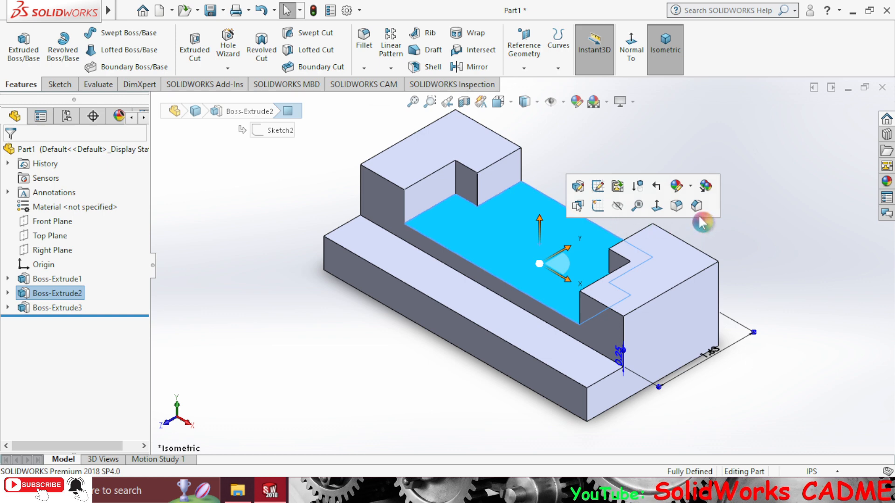
click(657, 206)
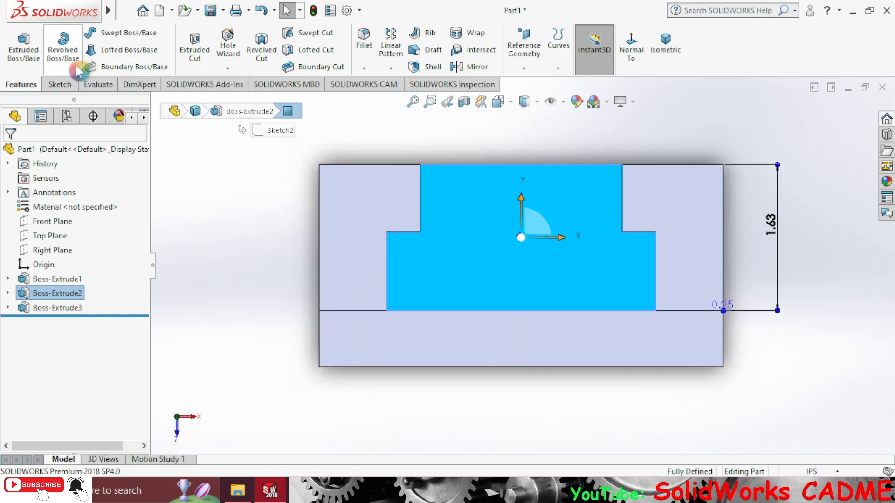
click(68, 85)
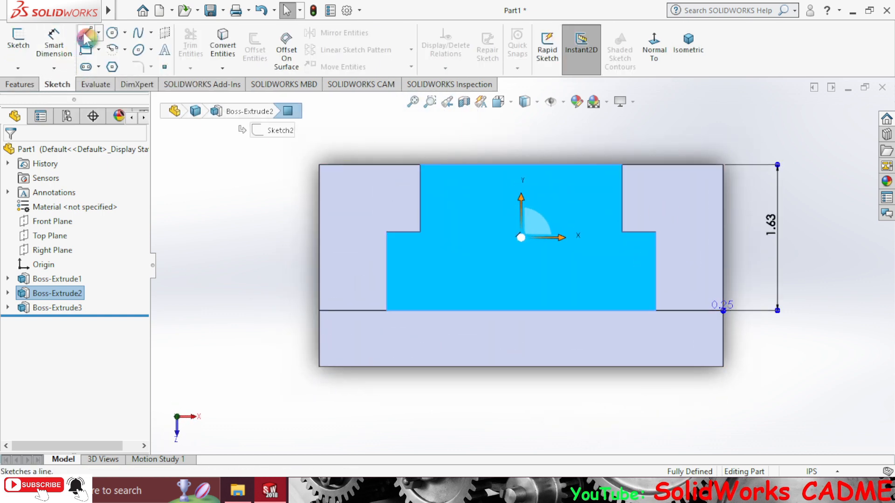
click(85, 32)
click(420, 232)
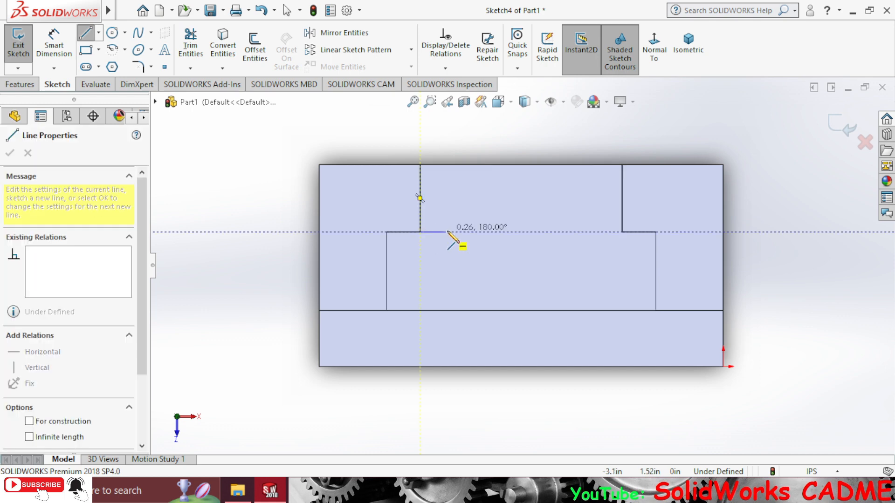
click(456, 232)
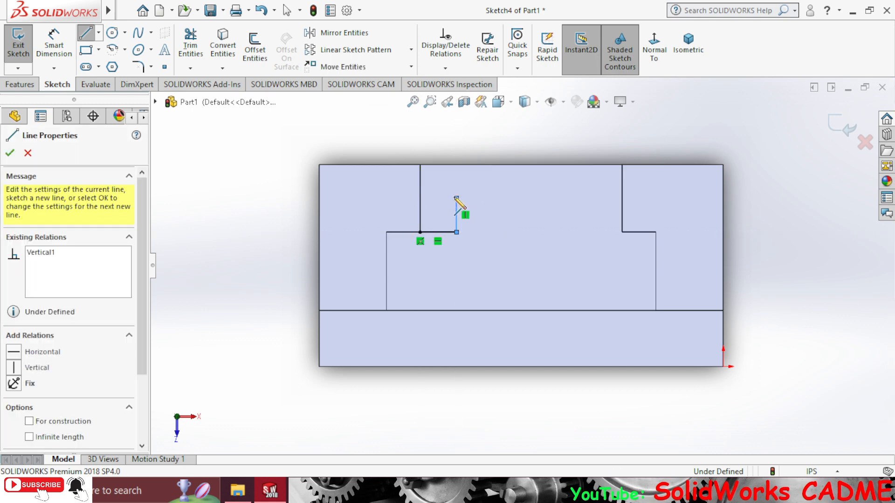
click(456, 198)
click(583, 198)
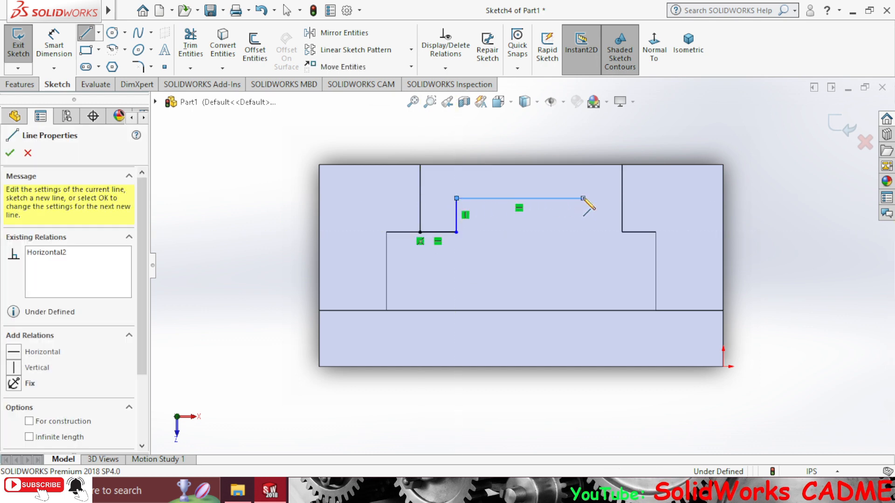
click(583, 232)
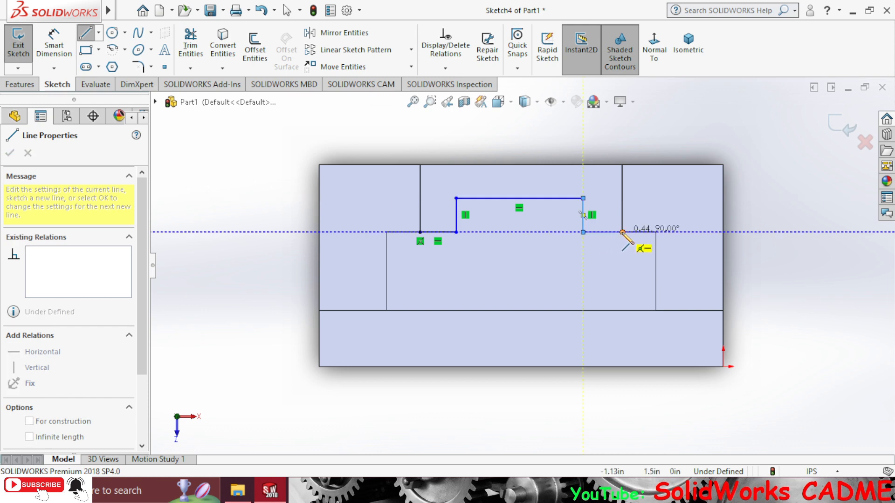
click(623, 232)
click(622, 165)
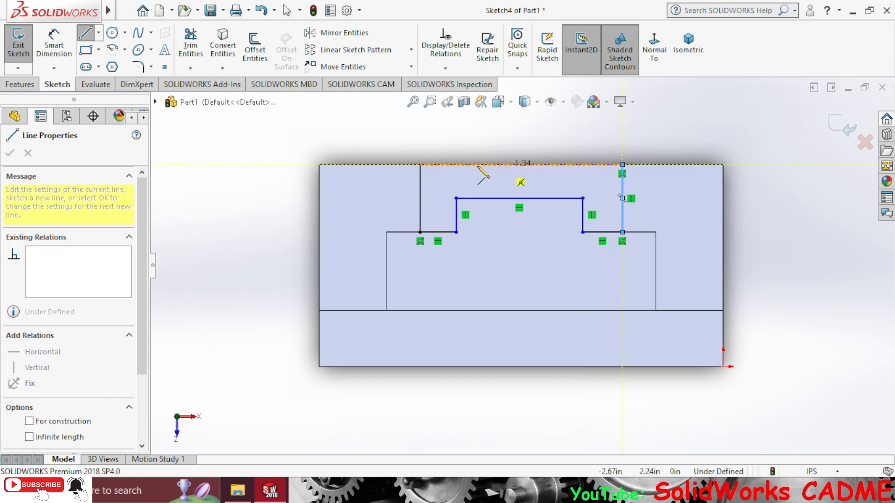
click(420, 164)
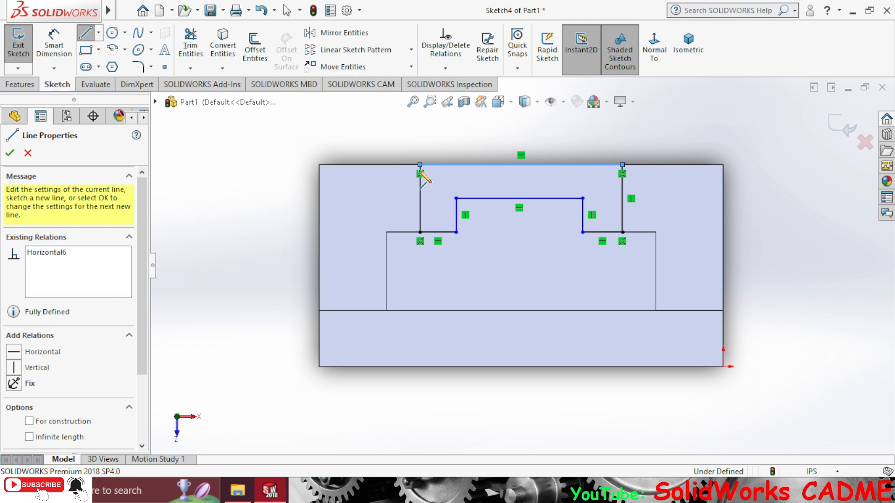
click(420, 232)
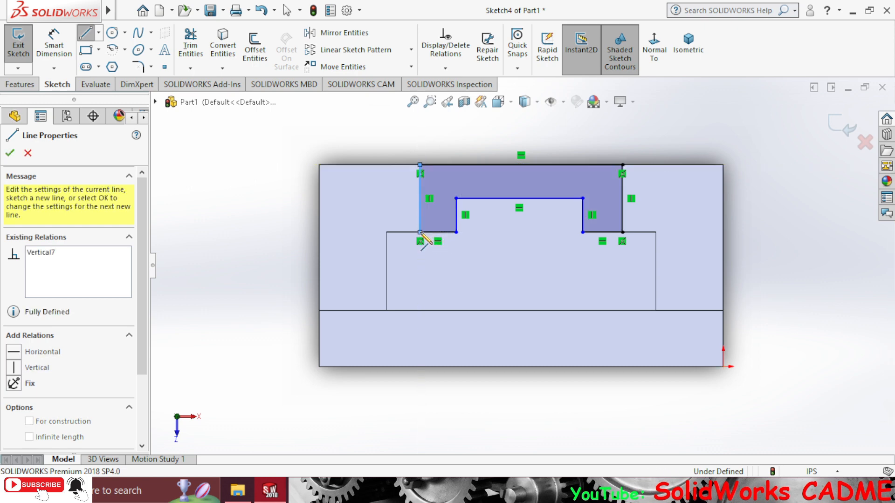
click(8, 155)
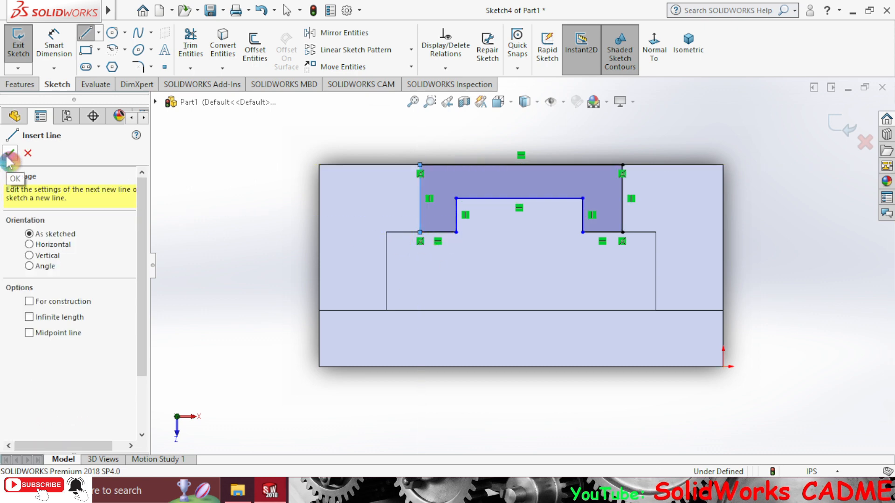
Step: Dimension the front ends of both legs of the U-shaped profile to 3/8 in
click(54, 46)
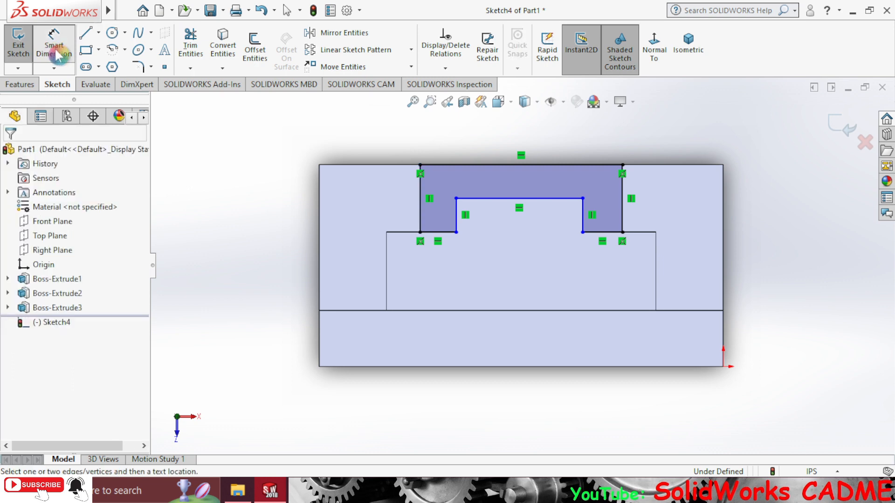
click(444, 231)
click(440, 285)
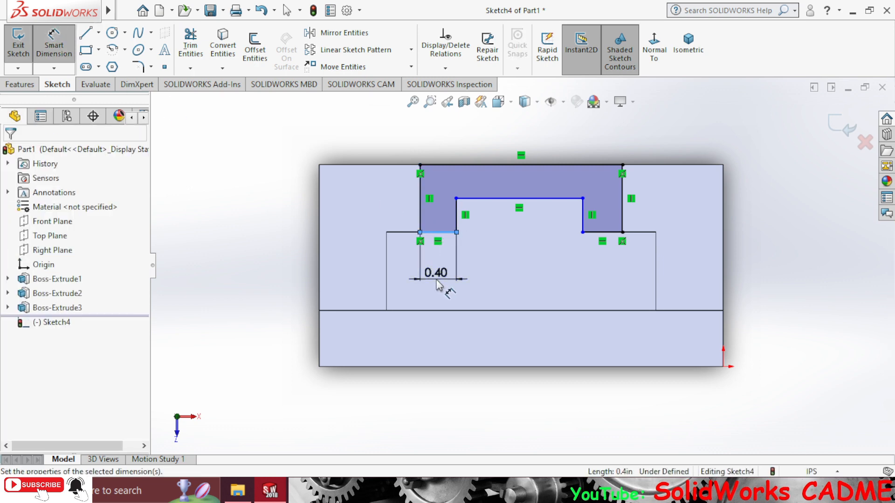
text(3/8)
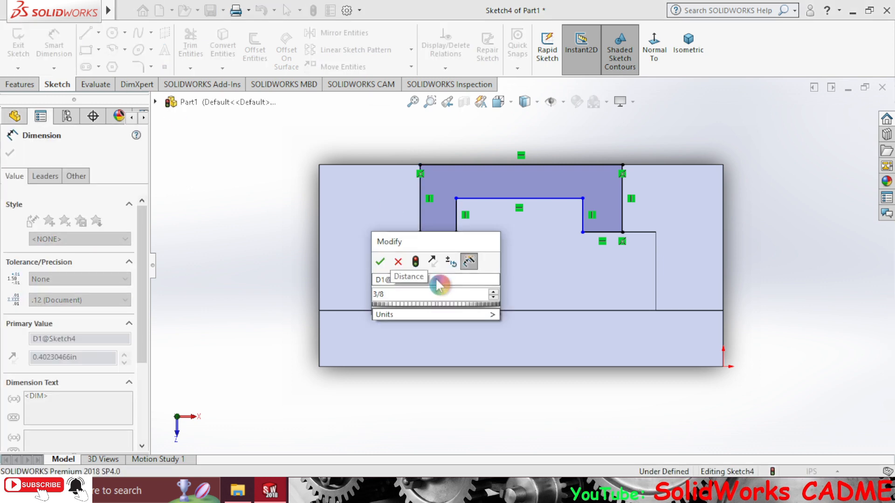
key(Return)
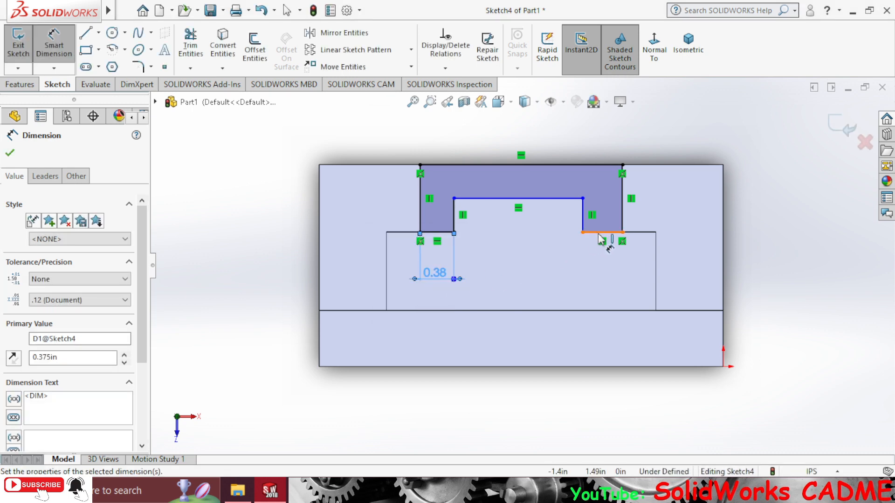
click(601, 239)
click(607, 283)
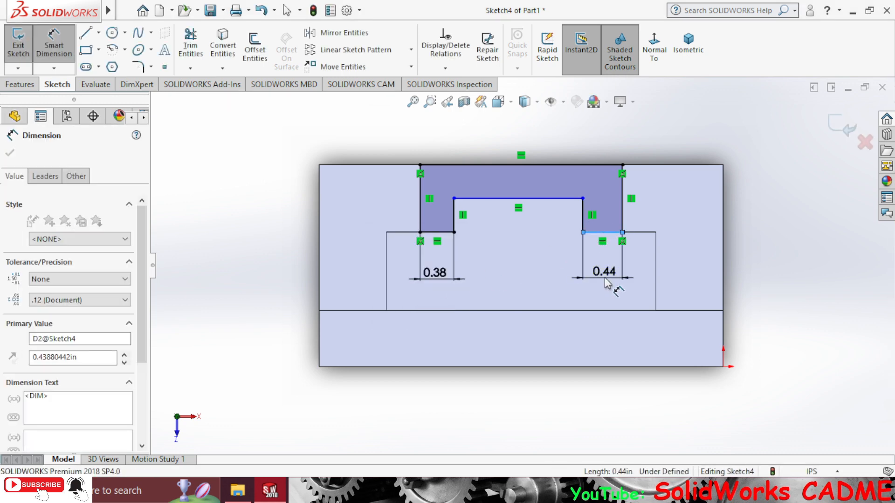
text(3/8)
key(Return)
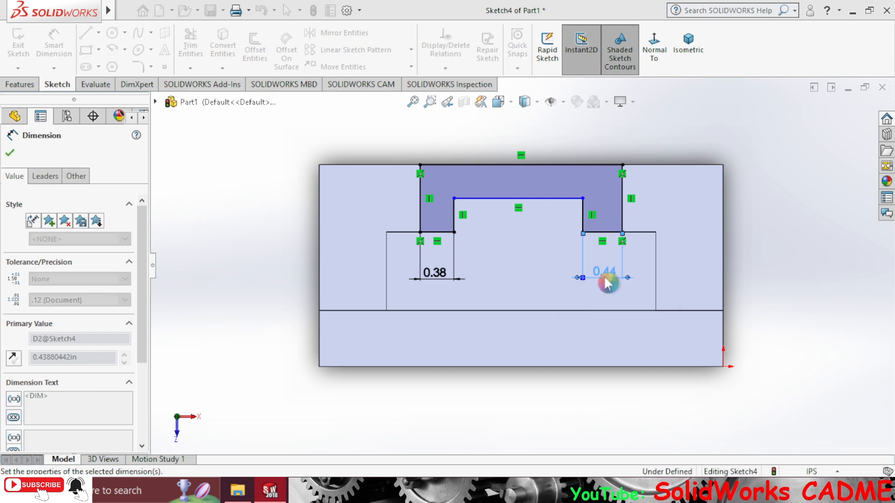
Step: Dimension the depth of the U-shaped profile's rear strip, between its inner and rear edges, as 3/8 in
click(513, 198)
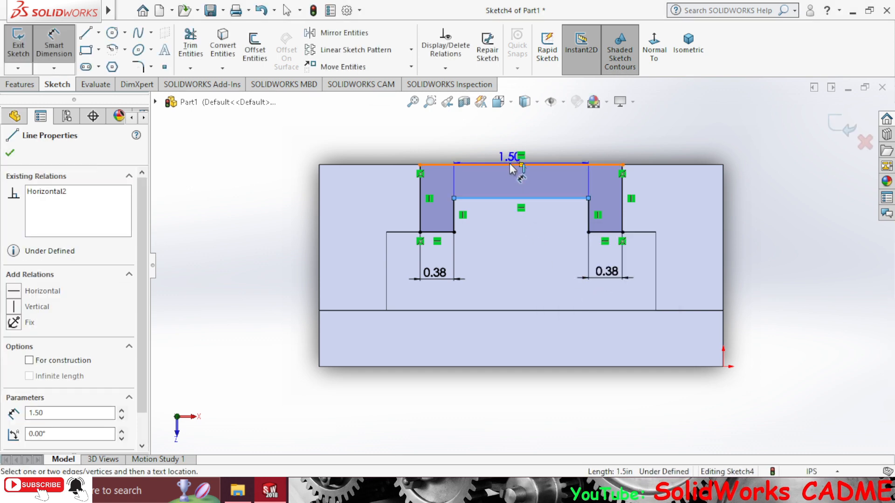
click(510, 164)
click(387, 188)
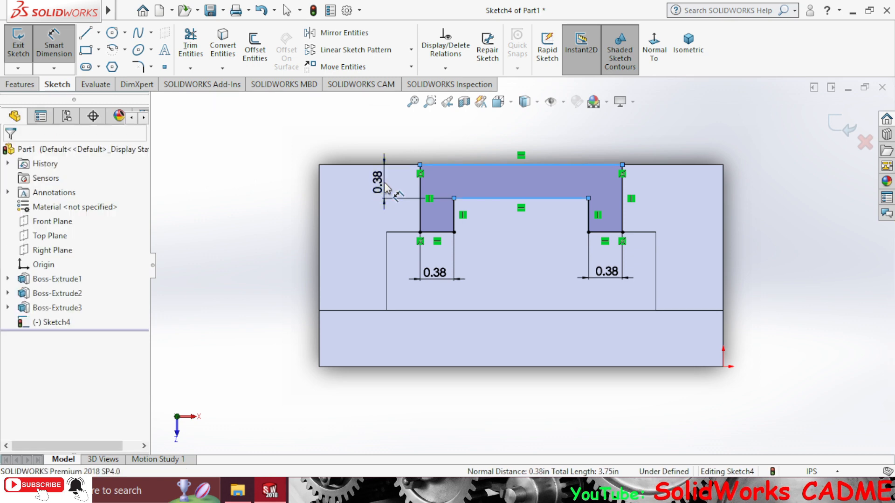
text(3/8)
key(Return)
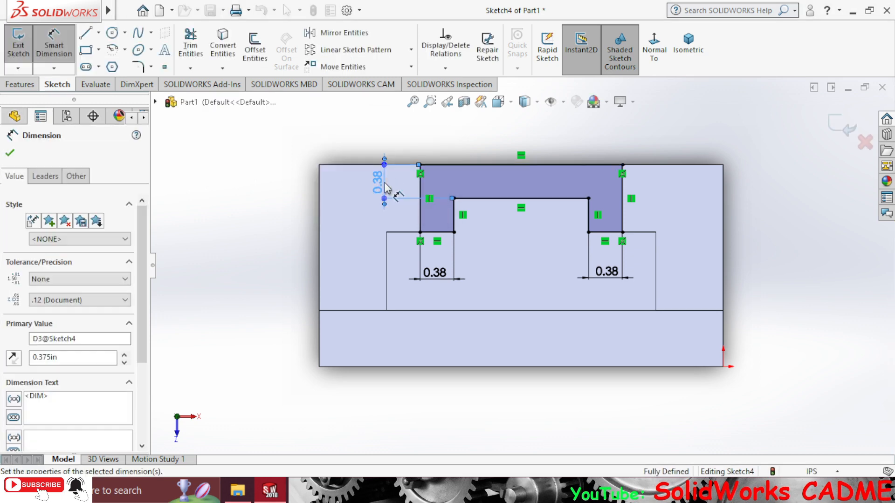
Step: Extrude the U-shaped profile upward as a merged blind boss 1 in deep
click(20, 85)
click(25, 53)
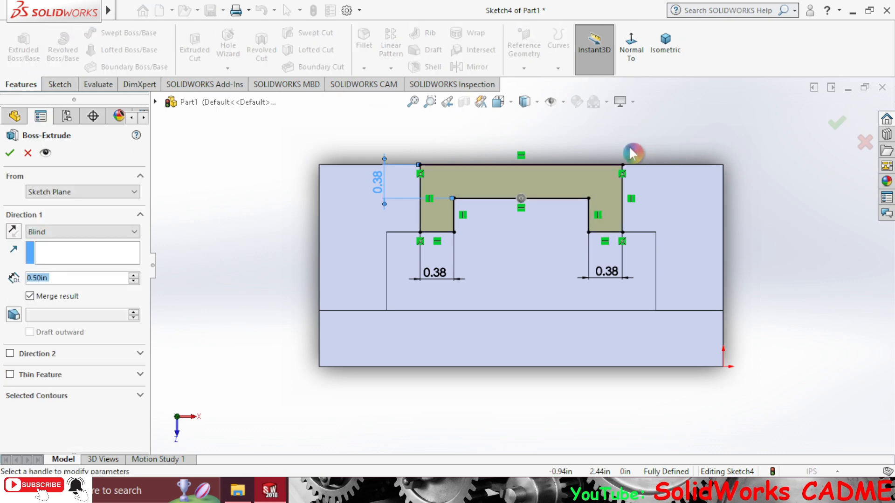
text(1)
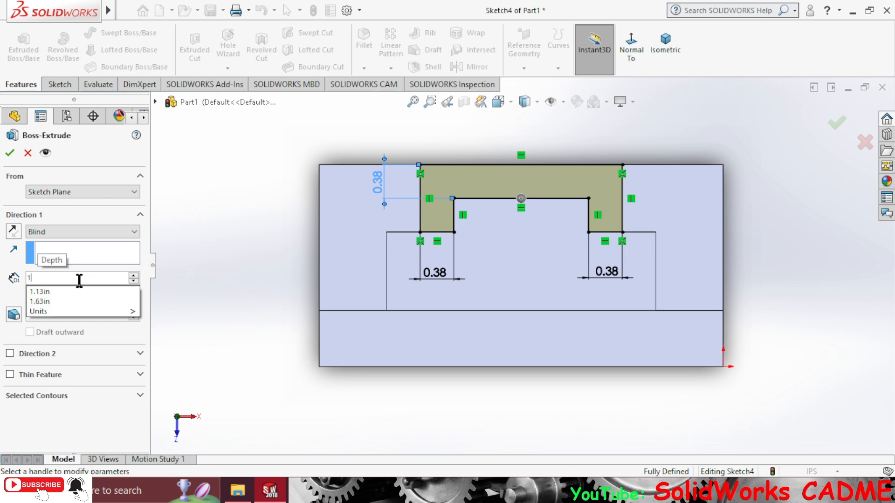
click(9, 152)
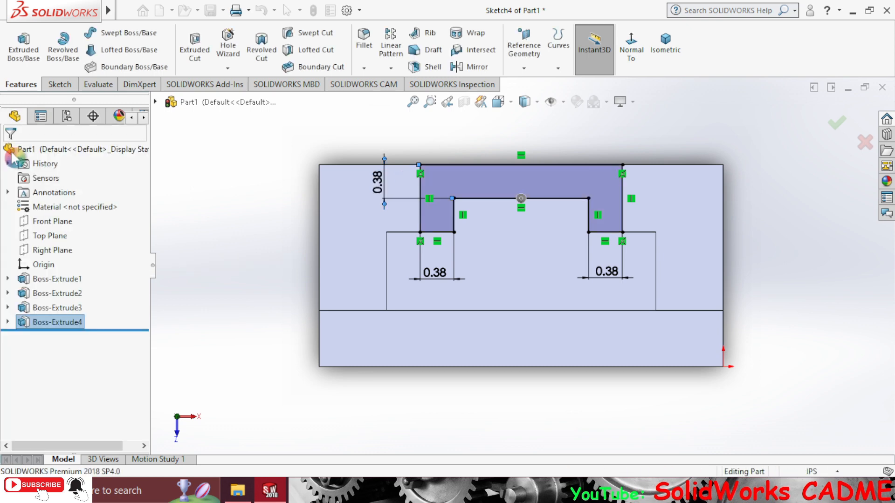
click(669, 54)
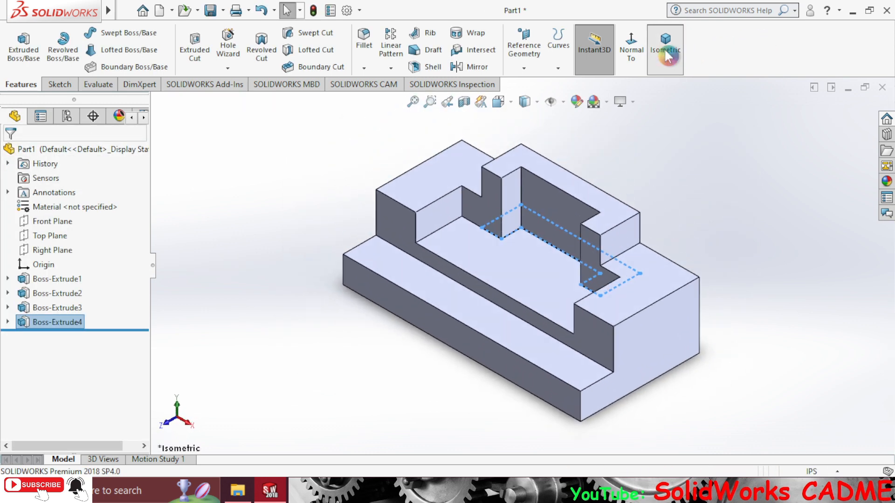
Step: Examine the finished part square to the Right, Top and Front planes, ending in the isometric view with nothing selected
click(696, 206)
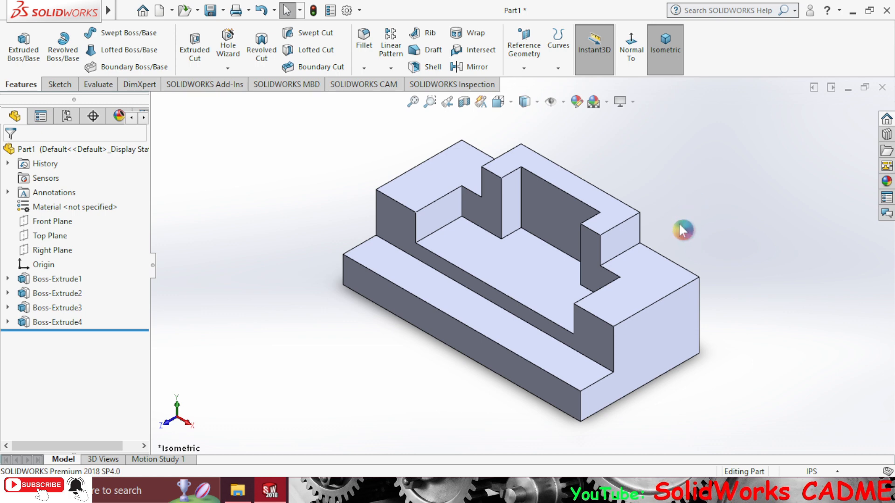
click(68, 252)
click(133, 233)
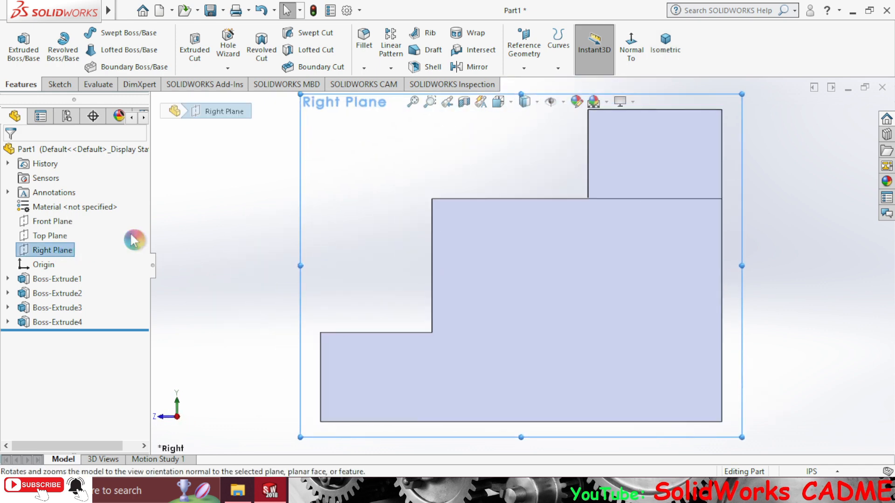
click(49, 235)
click(123, 228)
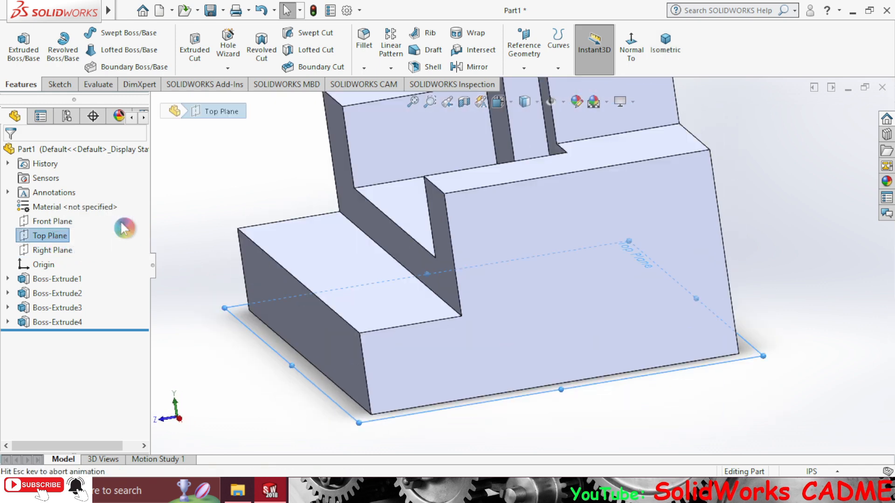
click(52, 221)
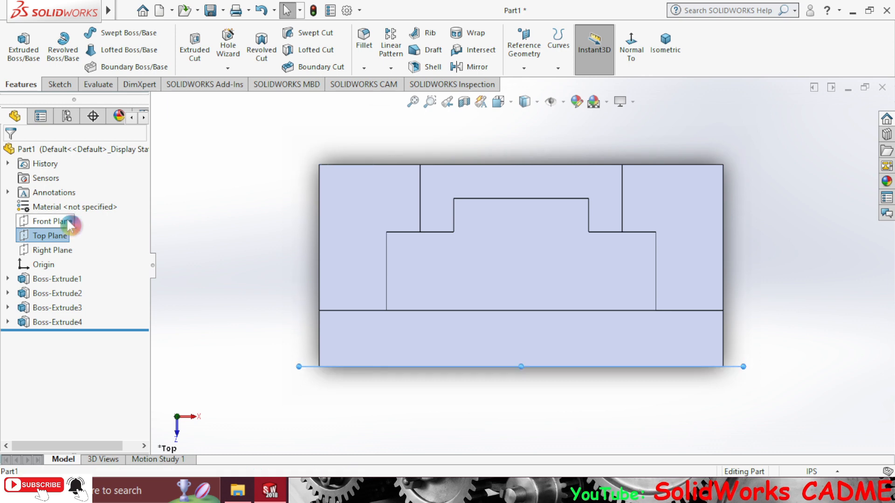
click(142, 211)
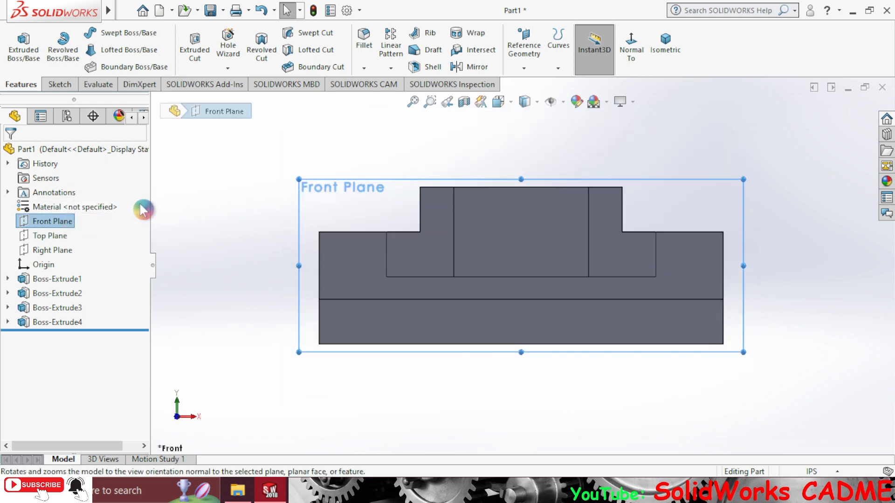
click(666, 42)
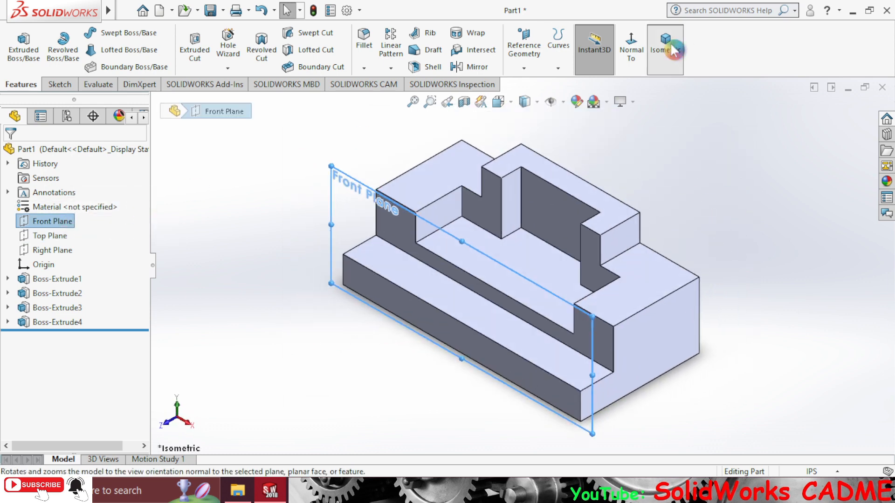
click(709, 215)
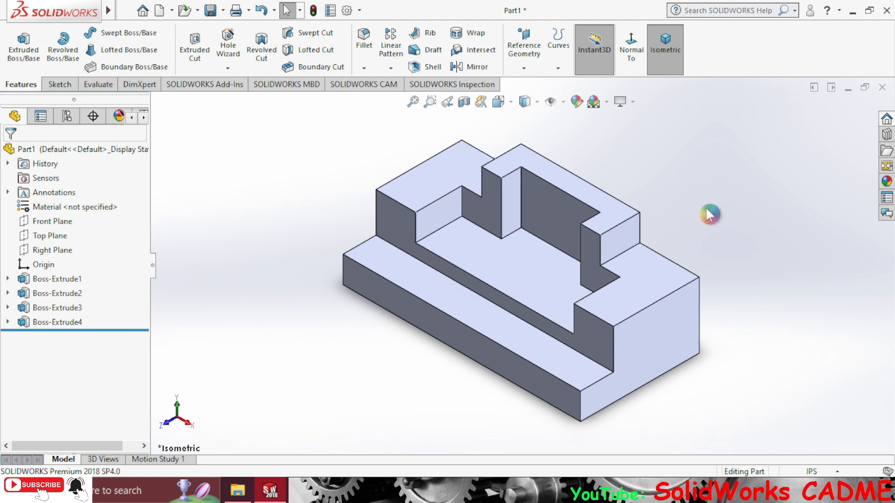